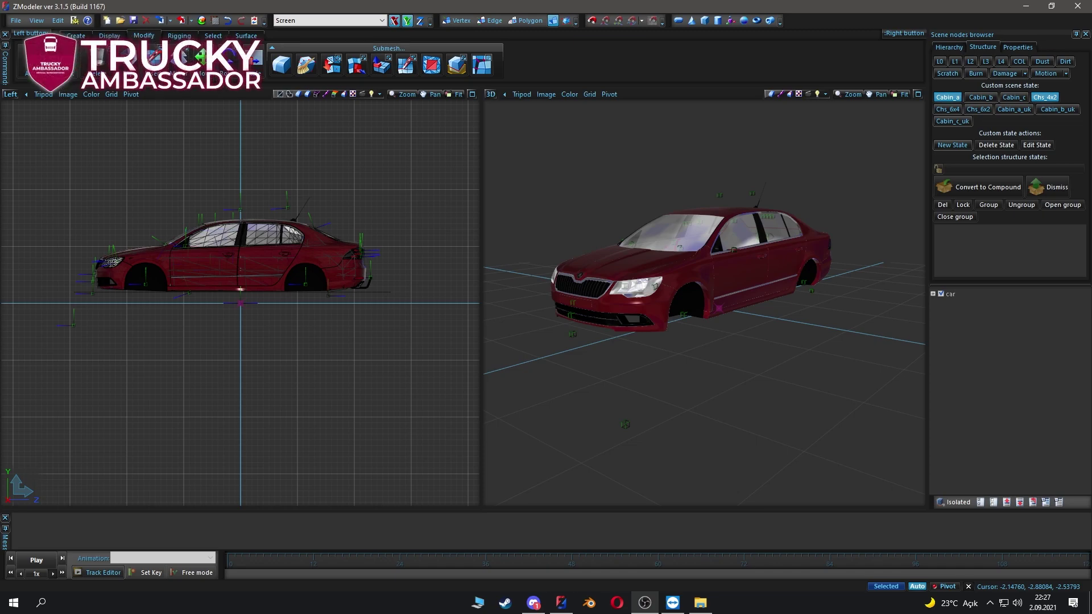
# - Examine the car's front bumper area and its dummies in both views, and expand the car node's children
pyautogui.moveTo(592, 354); pyautogui.dragTo(606, 360, button='middle')
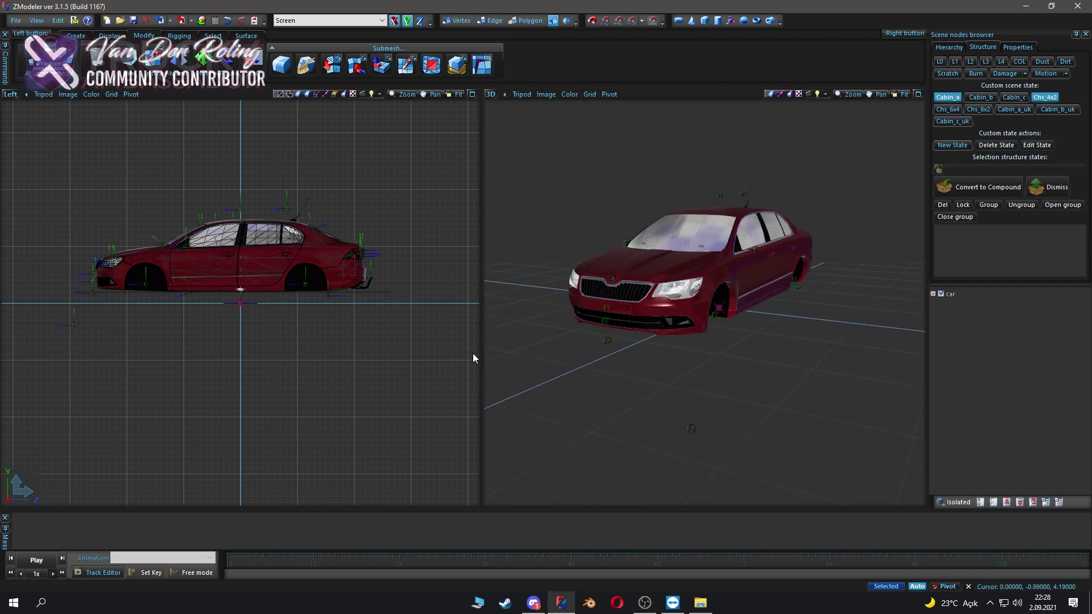
pyautogui.scroll(5, 29, 274)
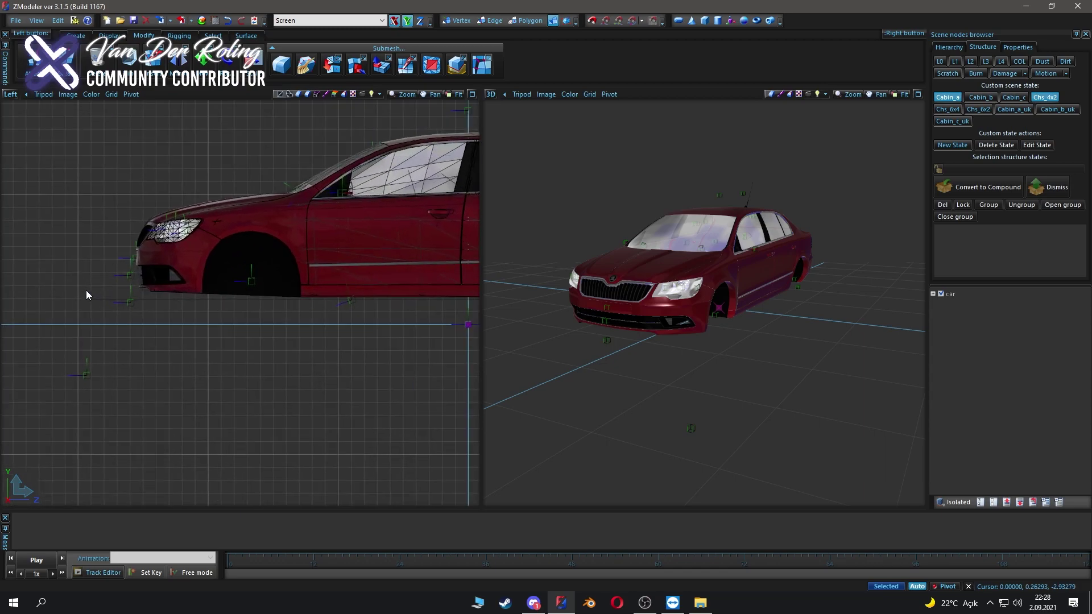
pyautogui.scroll(2, 93, 280)
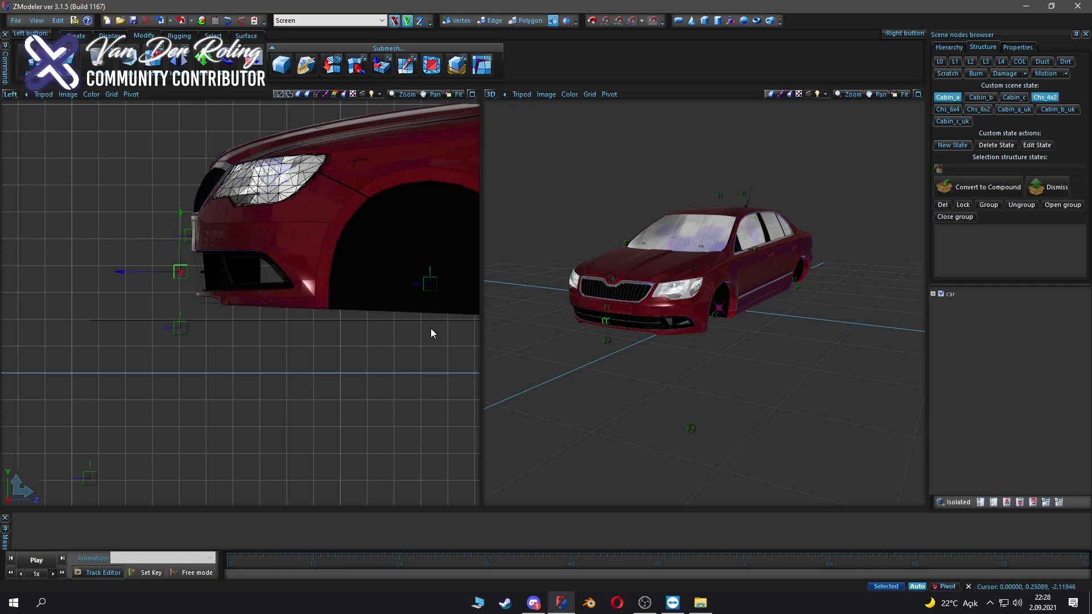
pyautogui.click(950, 295)
pyautogui.click(933, 294)
pyautogui.moveTo(664, 323); pyautogui.dragTo(664, 148, button='middle')
pyautogui.moveTo(666, 319); pyautogui.dragTo(699, 357, button='middle')
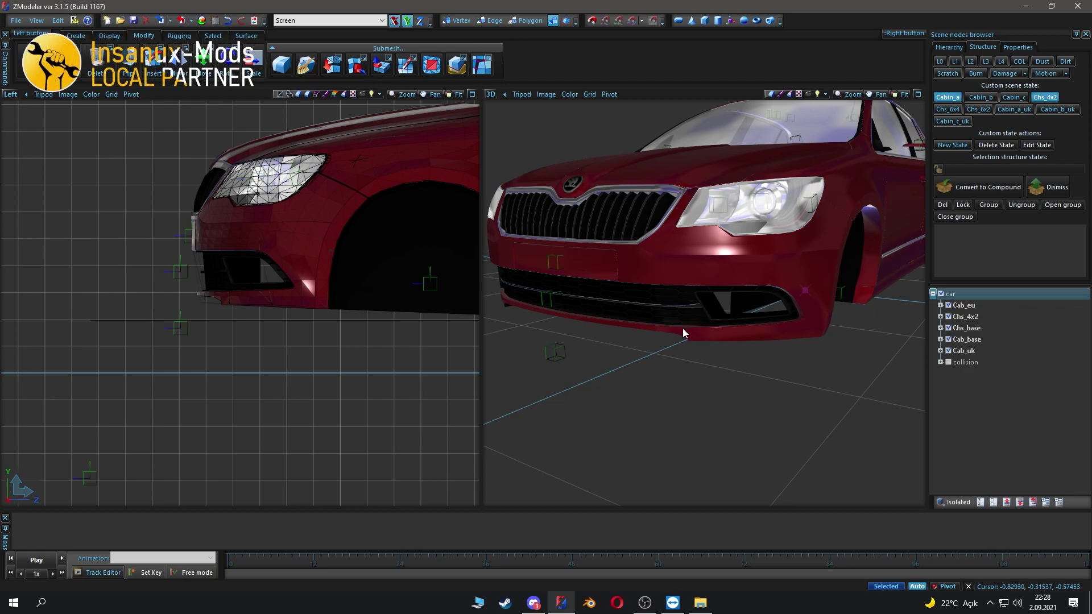
pyautogui.moveTo(674, 329); pyautogui.dragTo(663, 337, button='middle')
pyautogui.scroll(-2, 661, 329)
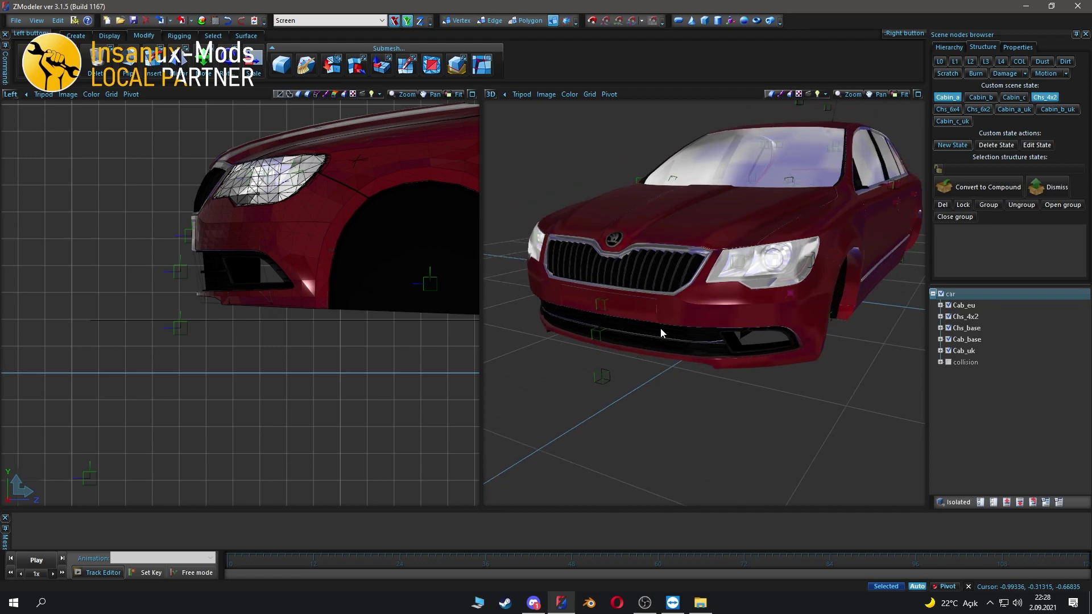
pyautogui.moveTo(661, 337); pyautogui.dragTo(656, 336, button='middle')
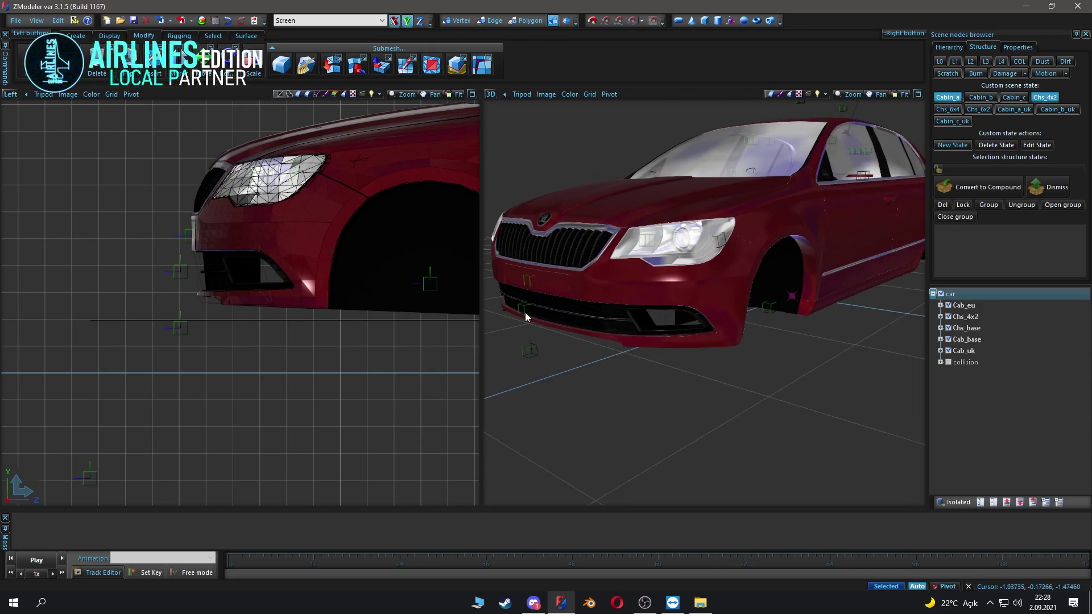
# - Expand the Chs_base node and look through its children for the B_grill and Leds dummies
pyautogui.click(966, 329)
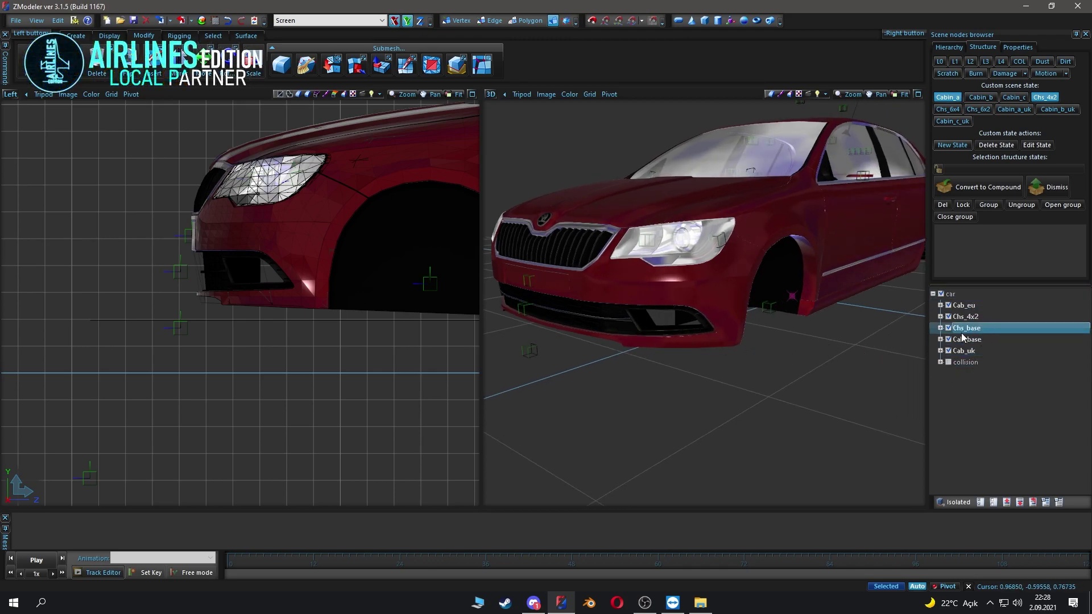
pyautogui.click(941, 327)
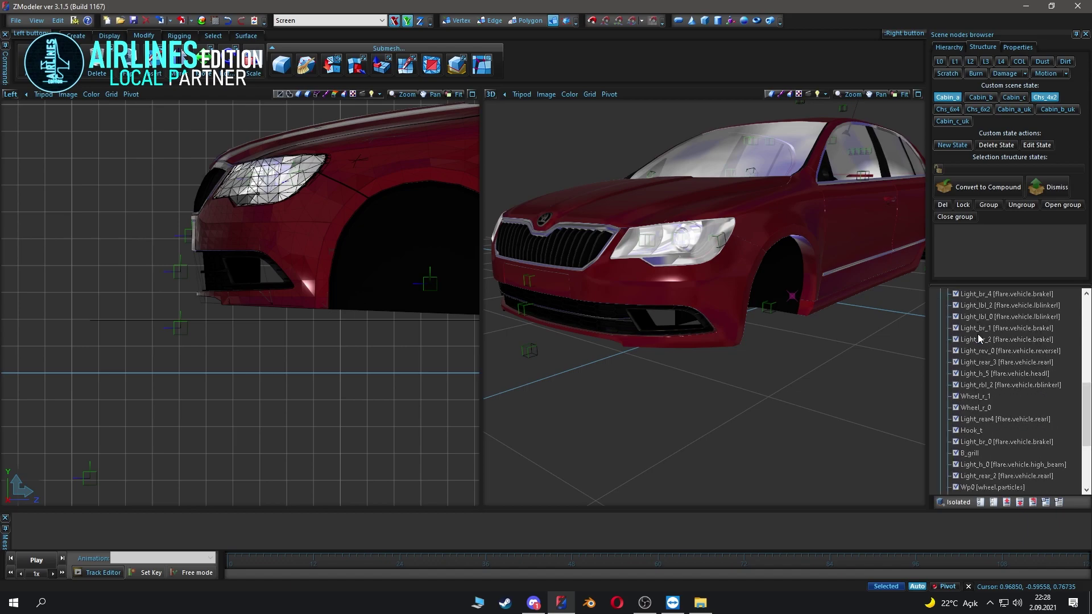
pyautogui.click(970, 453)
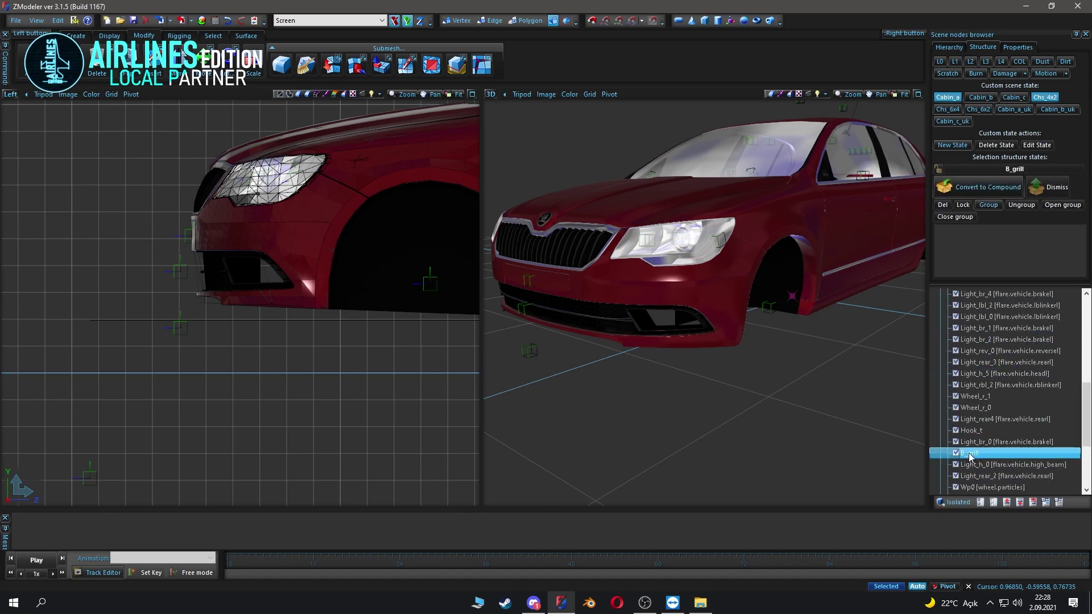
pyautogui.scroll(10, 971, 398)
pyautogui.click(972, 330)
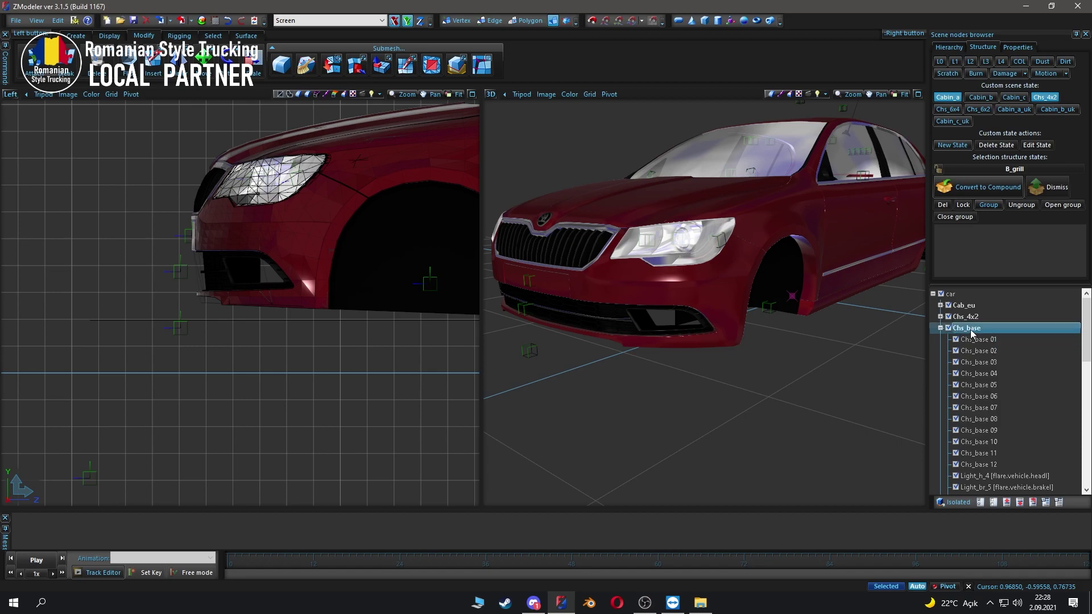
pyautogui.scroll(-8, 961, 365)
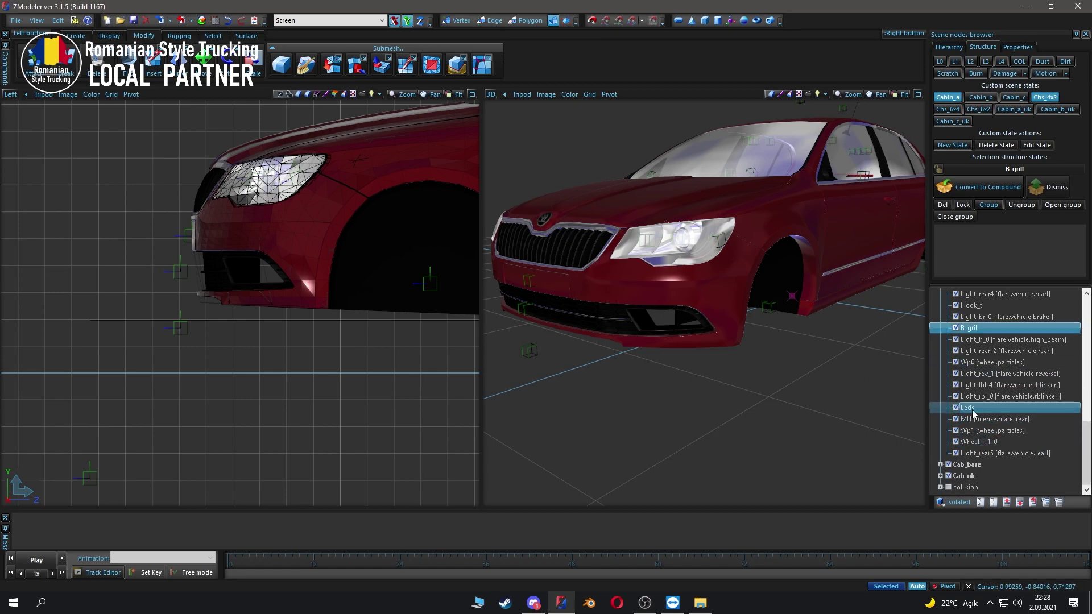
pyautogui.scroll(10, 974, 413)
pyautogui.click(951, 293)
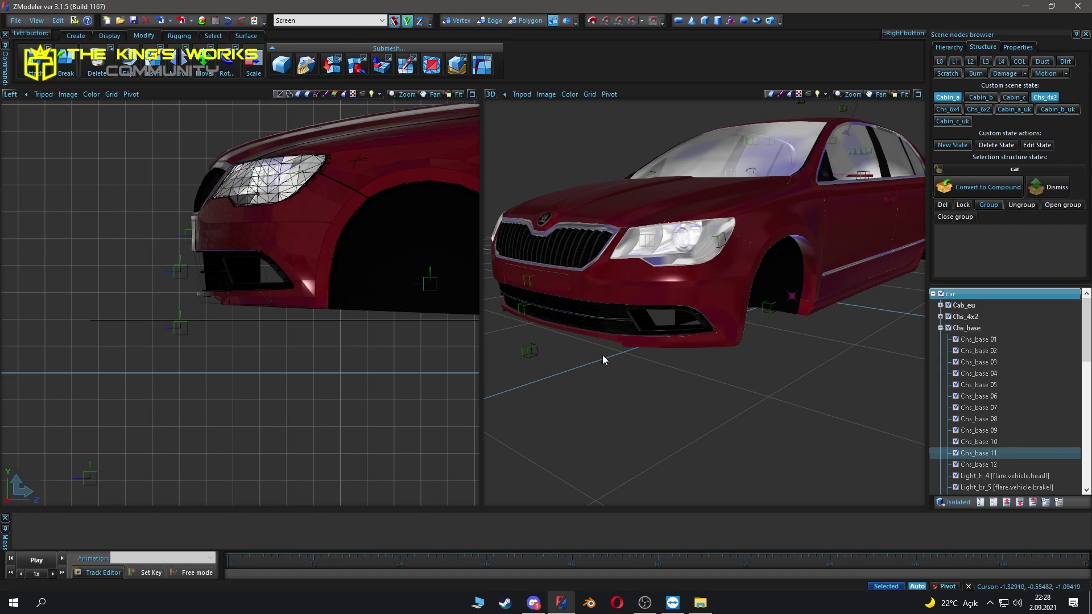
# - Switch to the File Explorer window showing the truck folder and look inside its upgrade folder
pyautogui.moveTo(709, 601)
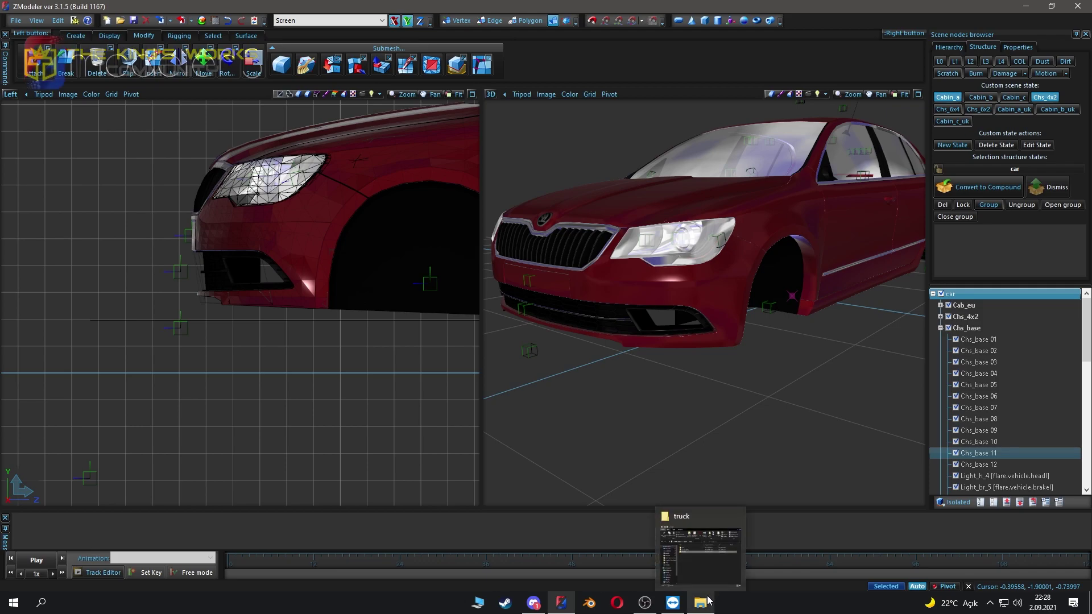
pyautogui.click(709, 601)
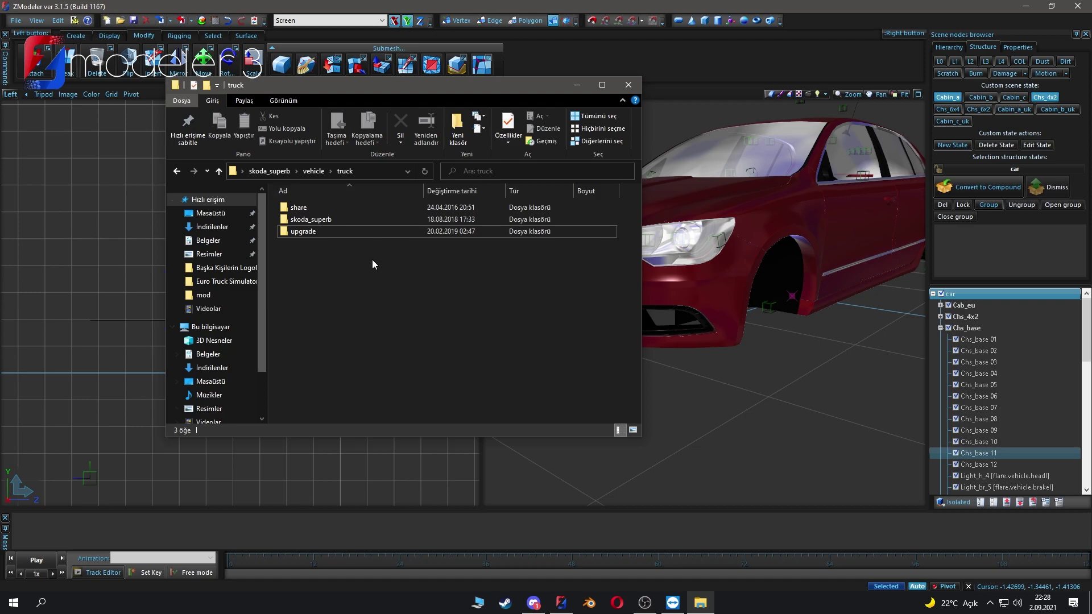
pyautogui.doubleClick(323, 231)
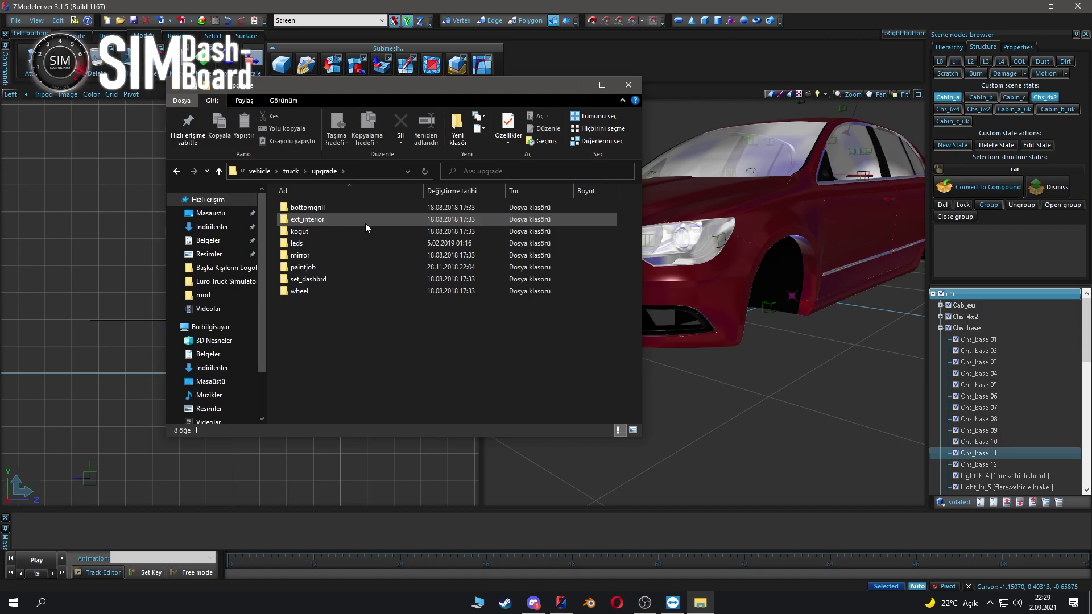
# - Browse from the skoda_superb root folder to def/vehicle/truck/skoda.superb/accessory/b_grill
pyautogui.click(263, 172)
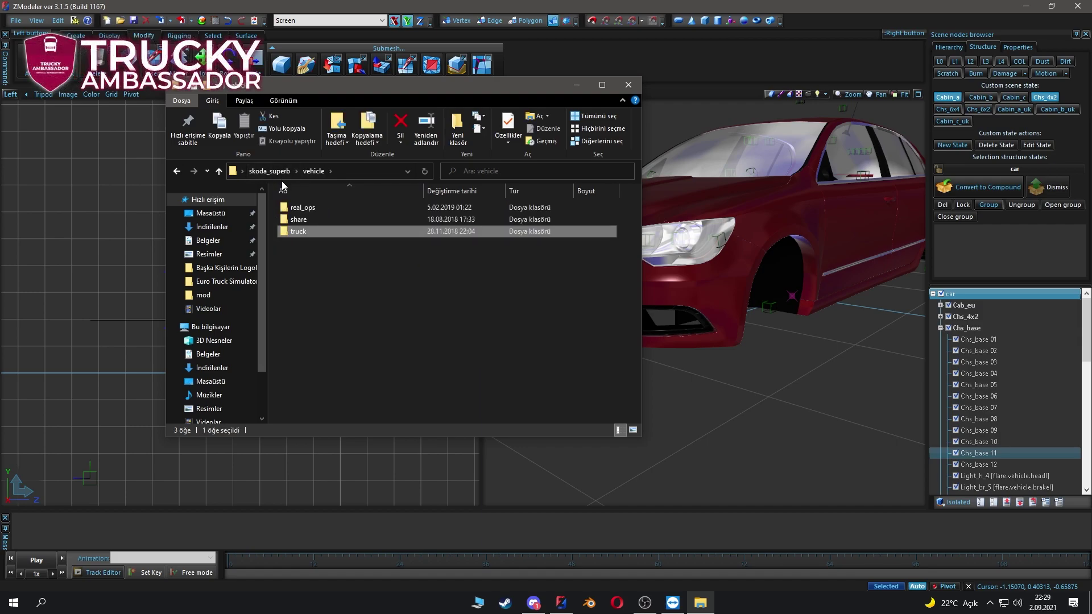
pyautogui.click(282, 175)
pyautogui.doubleClick(305, 222)
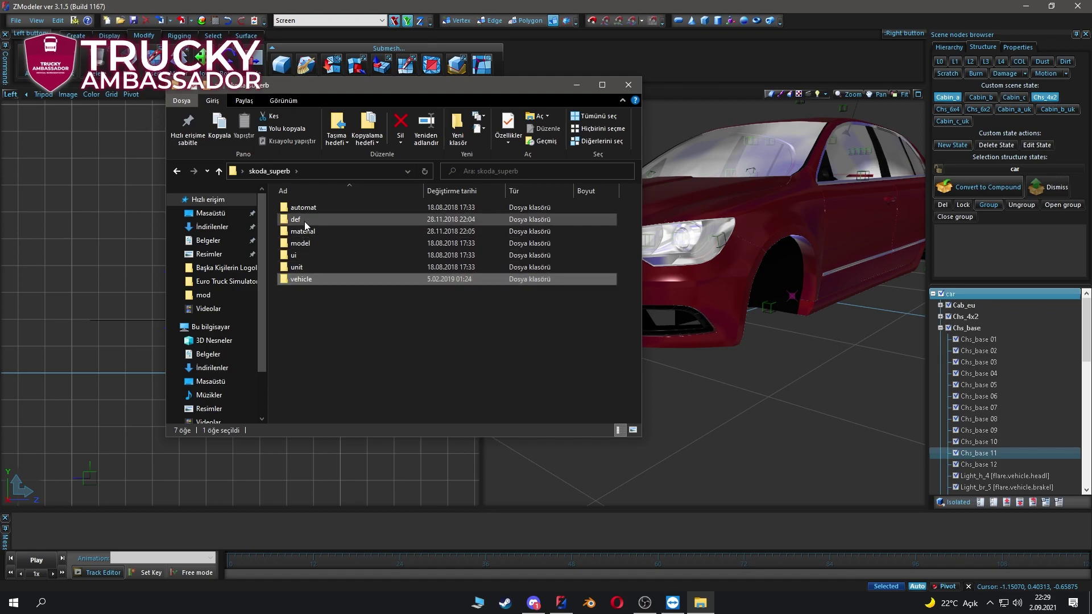
pyautogui.doubleClick(309, 243)
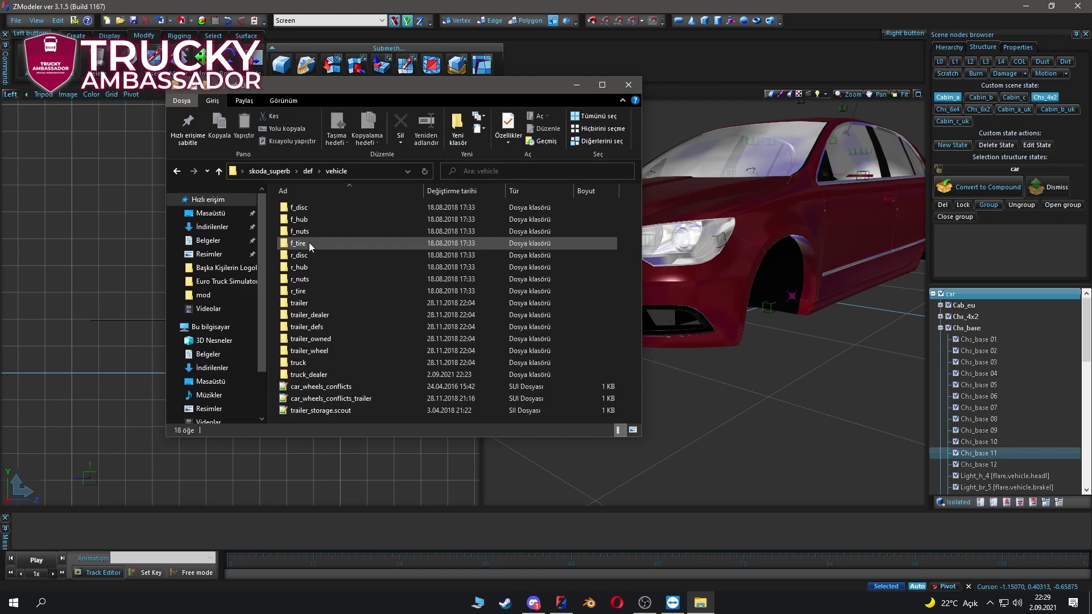
pyautogui.doubleClick(314, 361)
pyautogui.click(318, 210)
pyautogui.doubleClick(318, 209)
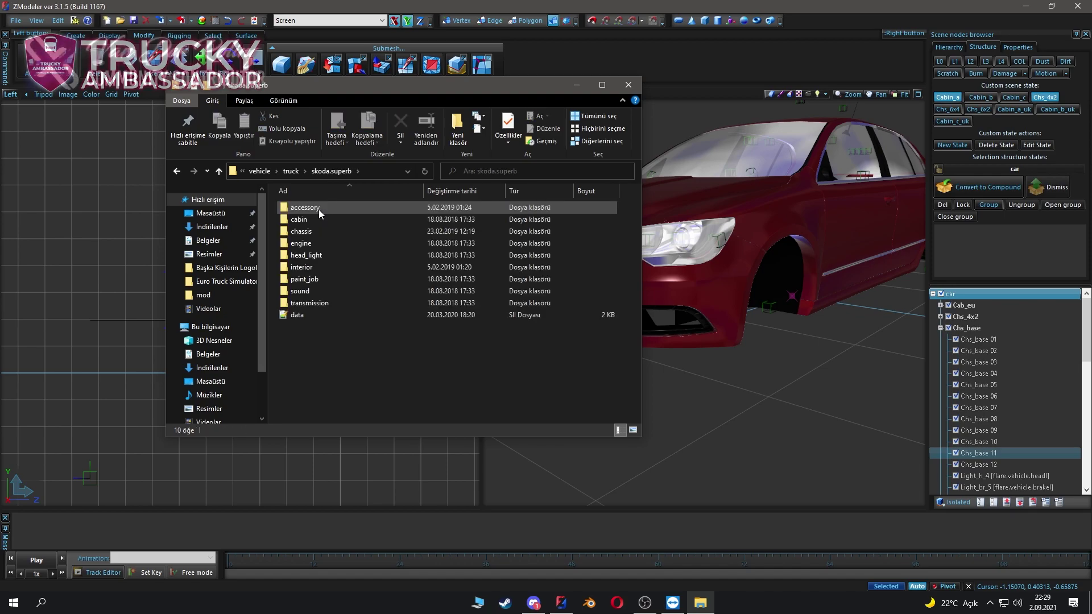
pyautogui.doubleClick(319, 209)
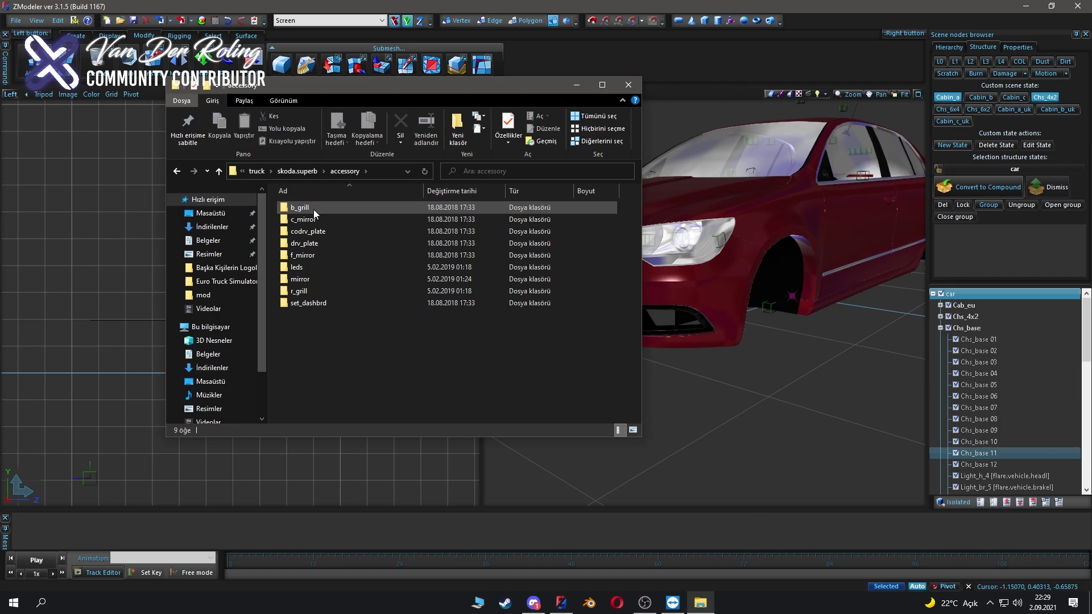
pyautogui.doubleClick(302, 207)
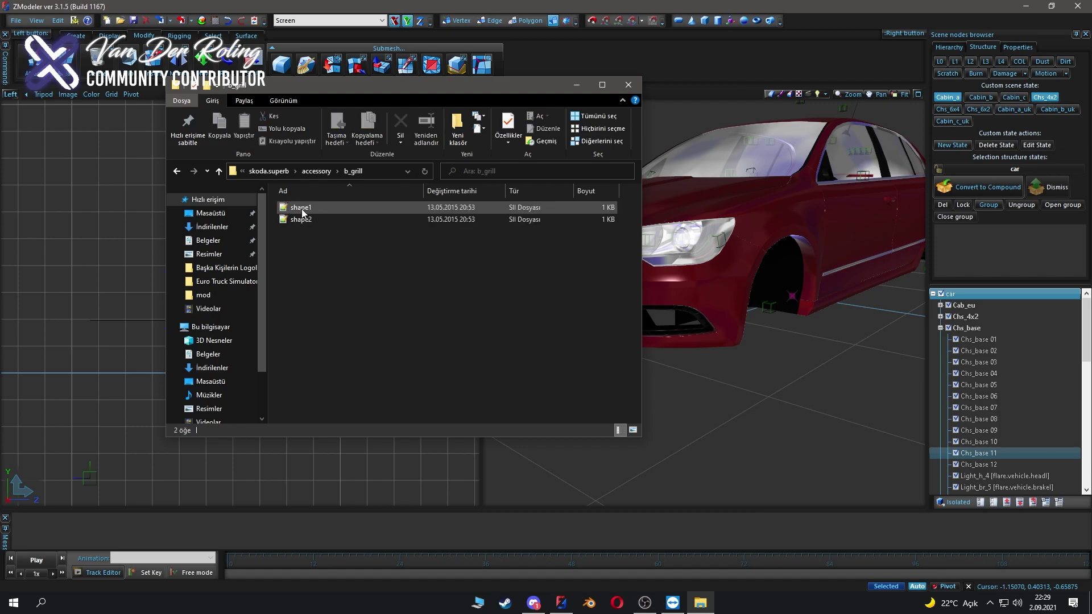
# - Open the shape1 definition file in Notepad++, examine the folders and model name in its exterior_model path, and close it
pyautogui.doubleClick(302, 207)
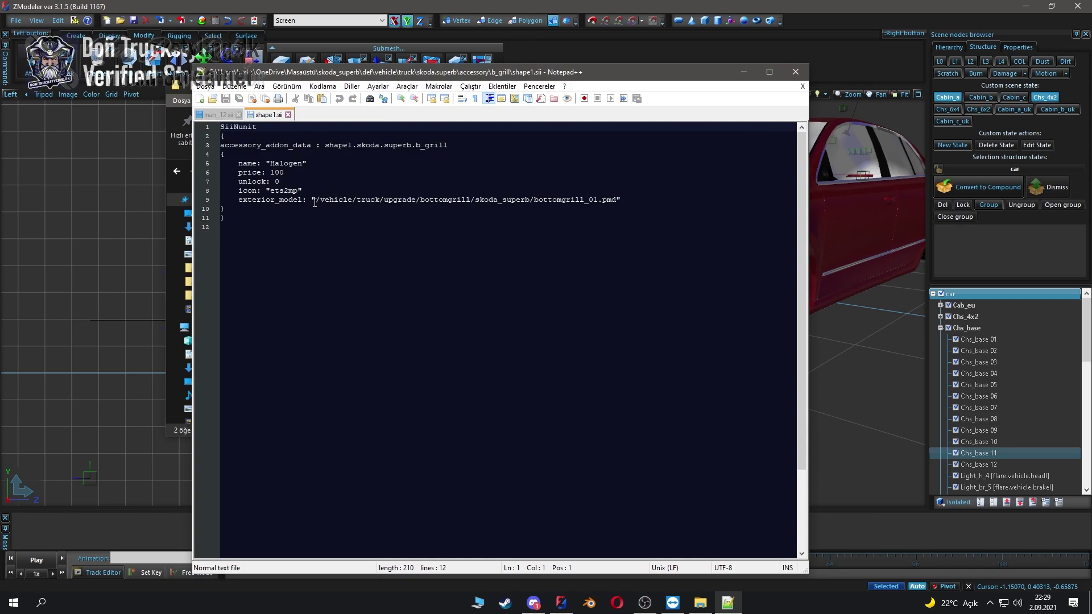
pyautogui.click(376, 200)
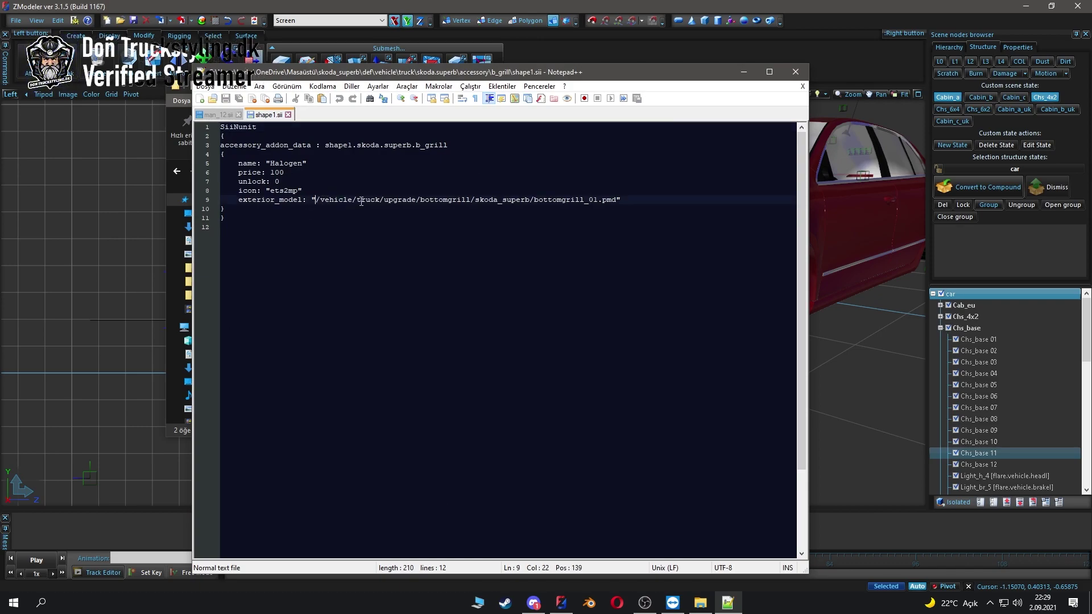
pyautogui.click(403, 200)
pyautogui.click(487, 198)
pyautogui.click(561, 200)
pyautogui.moveTo(620, 200); pyautogui.dragTo(533, 200)
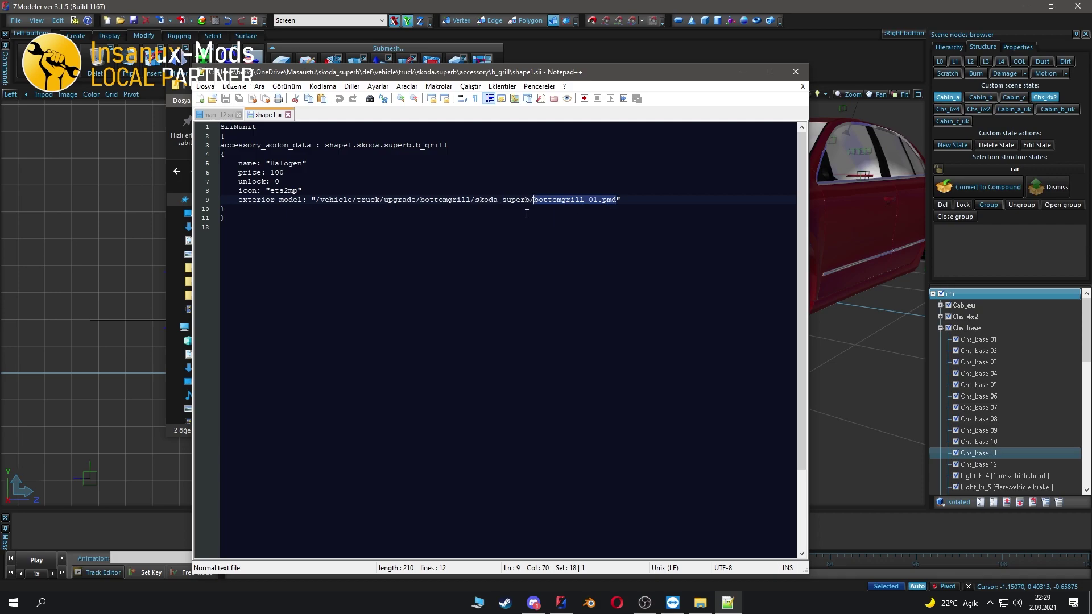
pyautogui.click(407, 201)
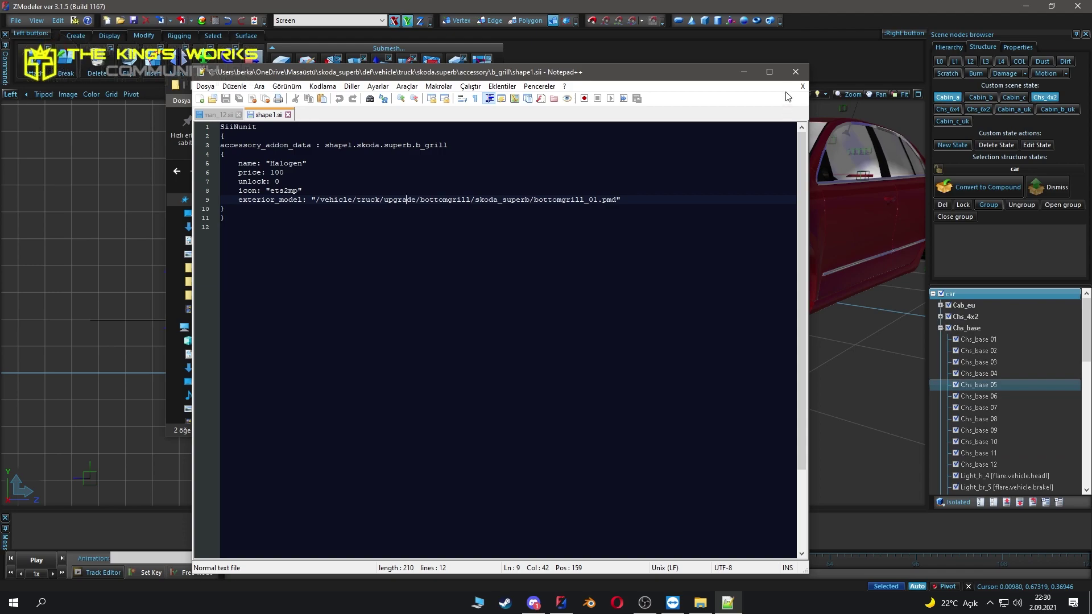
pyautogui.click(794, 72)
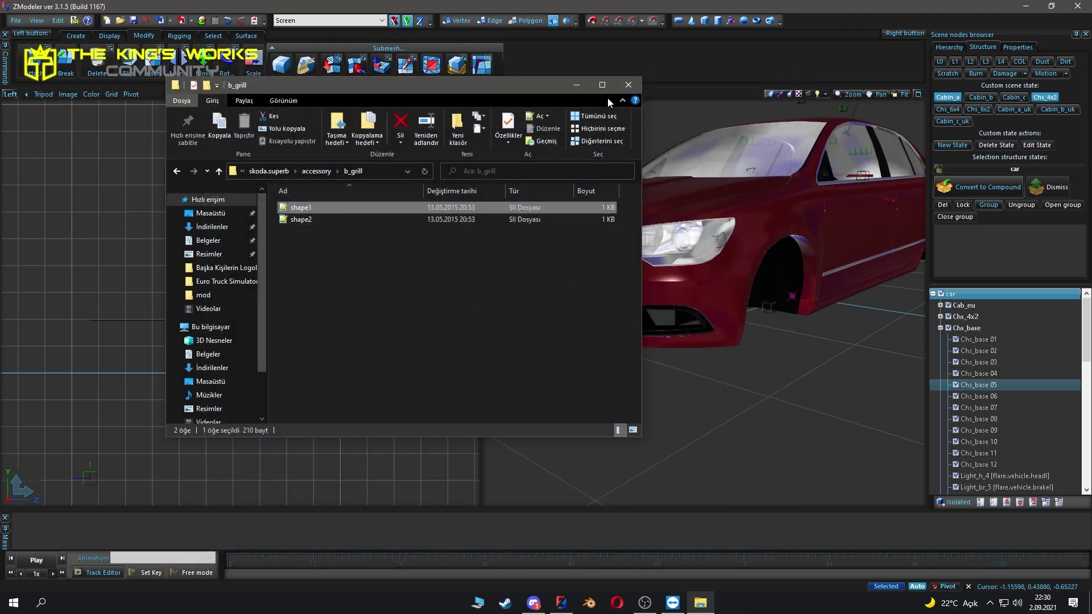
# - Back in ZModeler, import bottomgrill_01.pmd from the truck/upgrade/bottomgrill/skoda_superb folder into the car scene
pyautogui.click(574, 86)
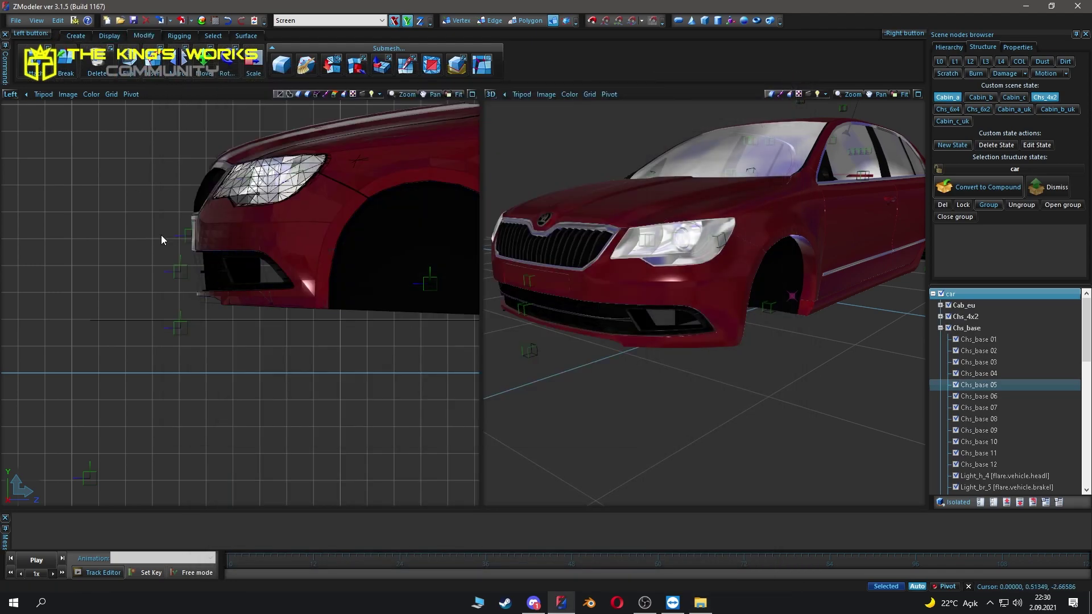
pyautogui.click(162, 21)
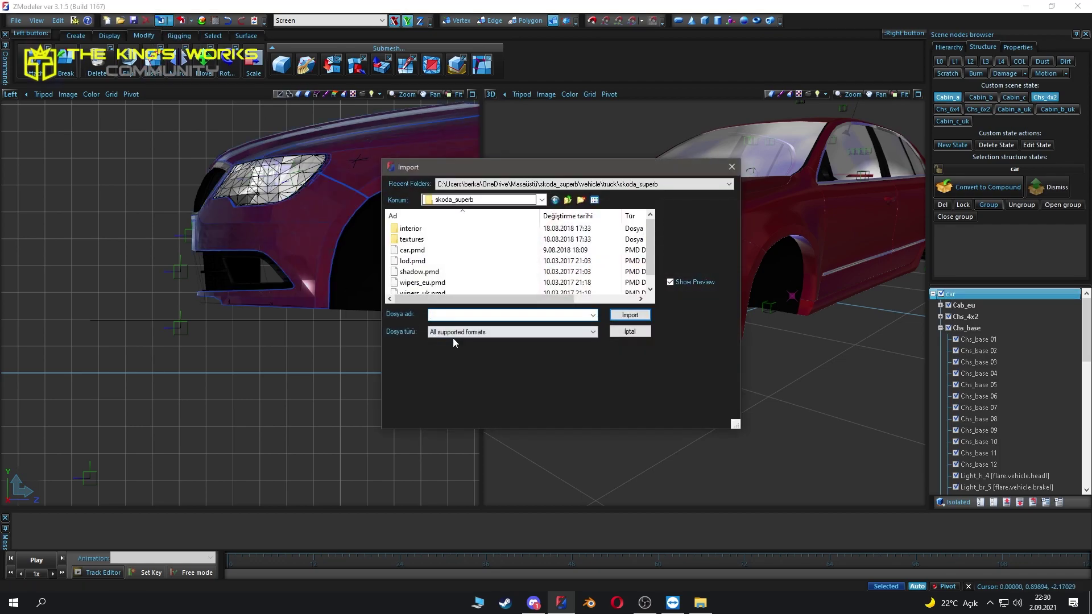
pyautogui.click(568, 200)
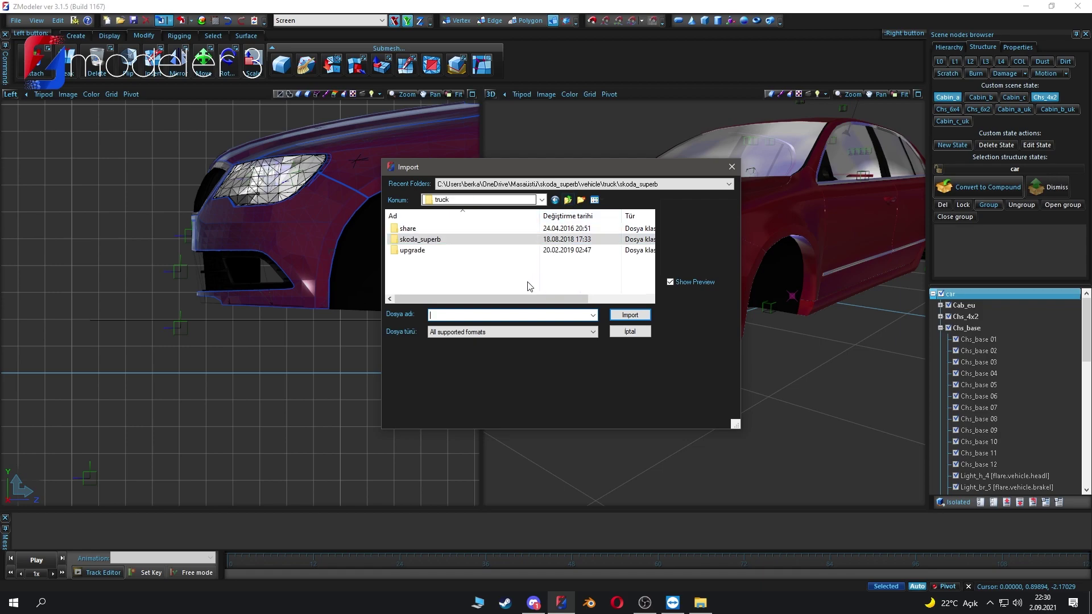
pyautogui.doubleClick(412, 250)
pyautogui.scroll(-1, 424, 253)
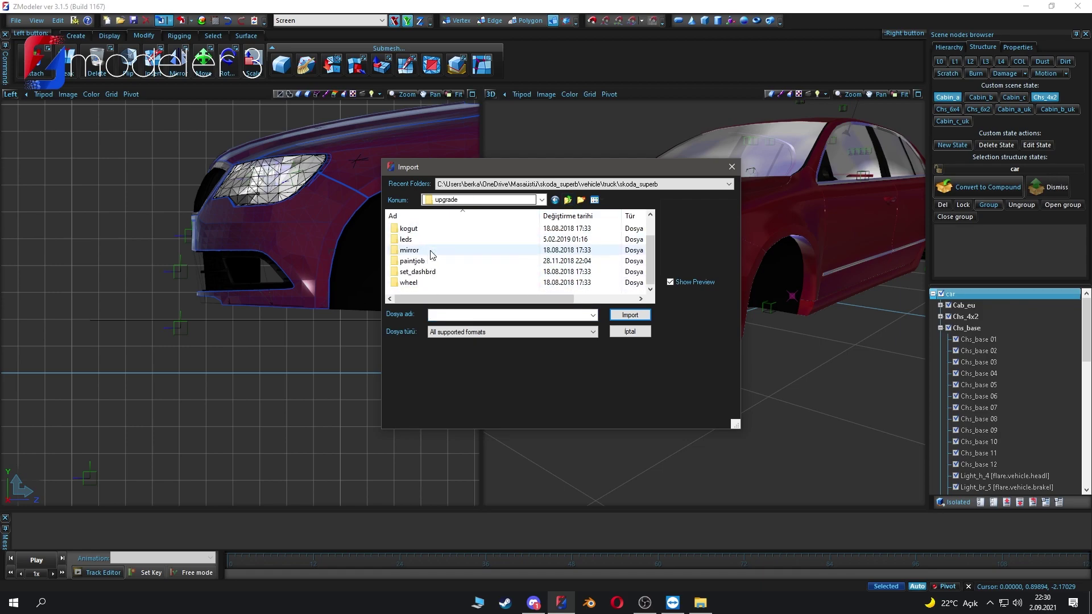
pyautogui.scroll(1, 422, 284)
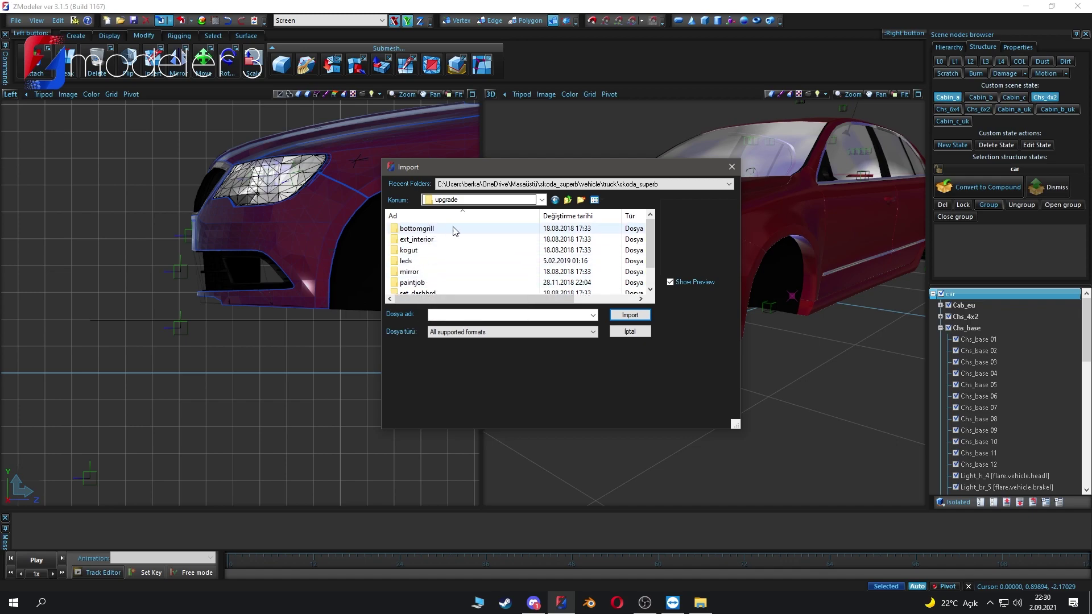
pyautogui.doubleClick(418, 230)
pyautogui.doubleClick(413, 230)
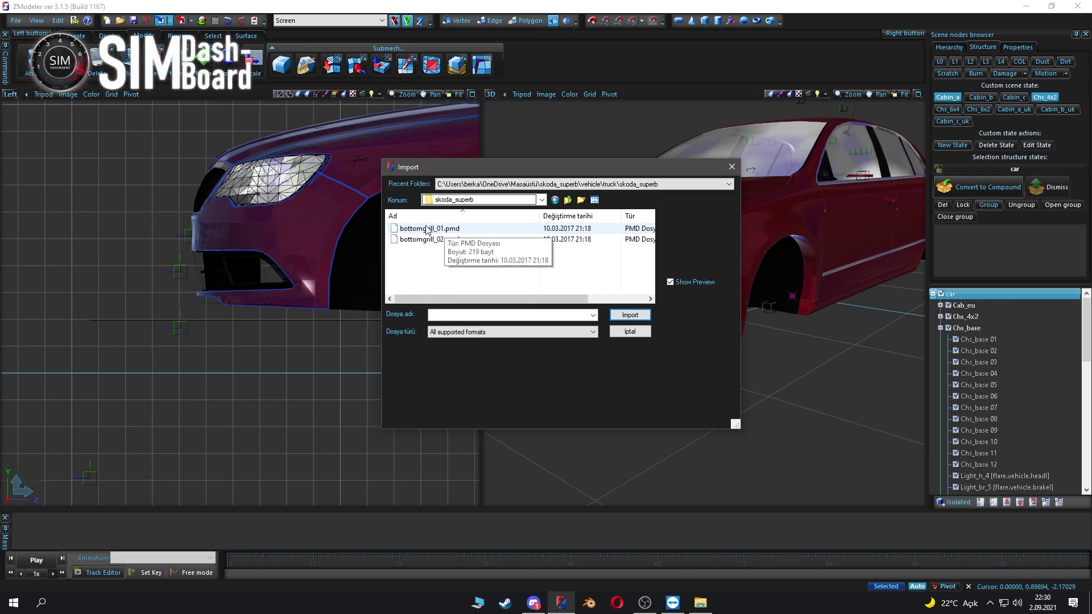
pyautogui.click(466, 230)
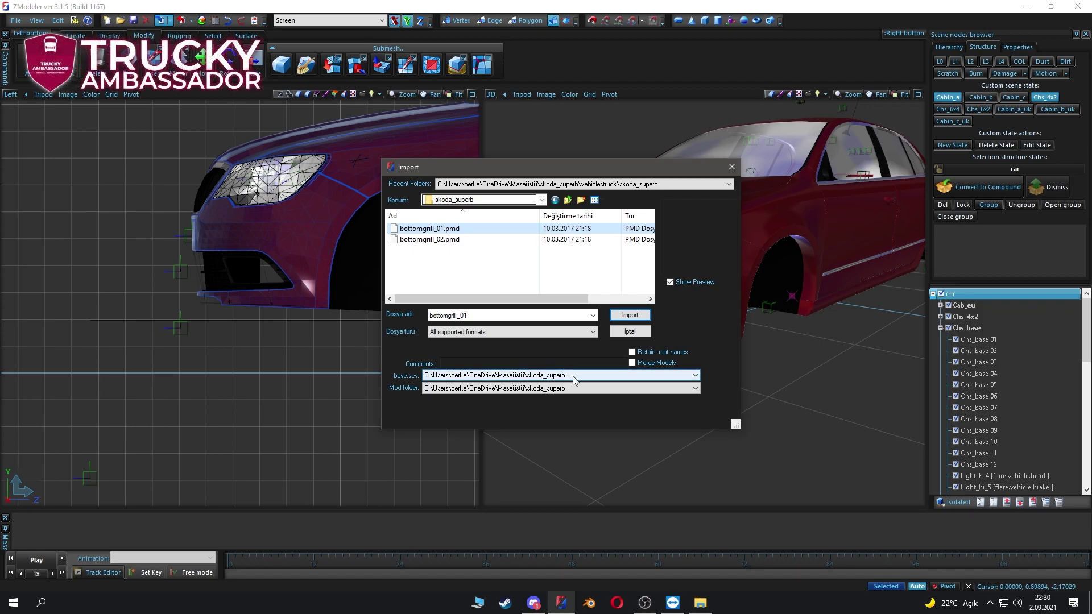
pyautogui.click(620, 316)
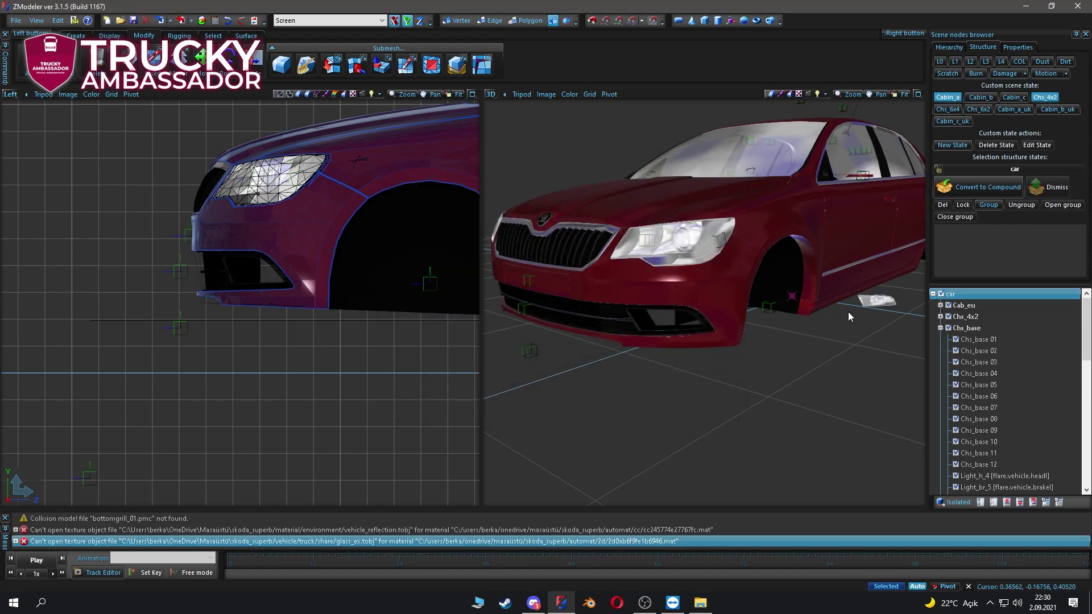
pyautogui.moveTo(851, 309); pyautogui.dragTo(852, 306, button='middle')
pyautogui.moveTo(769, 307); pyautogui.dragTo(786, 317, button='middle')
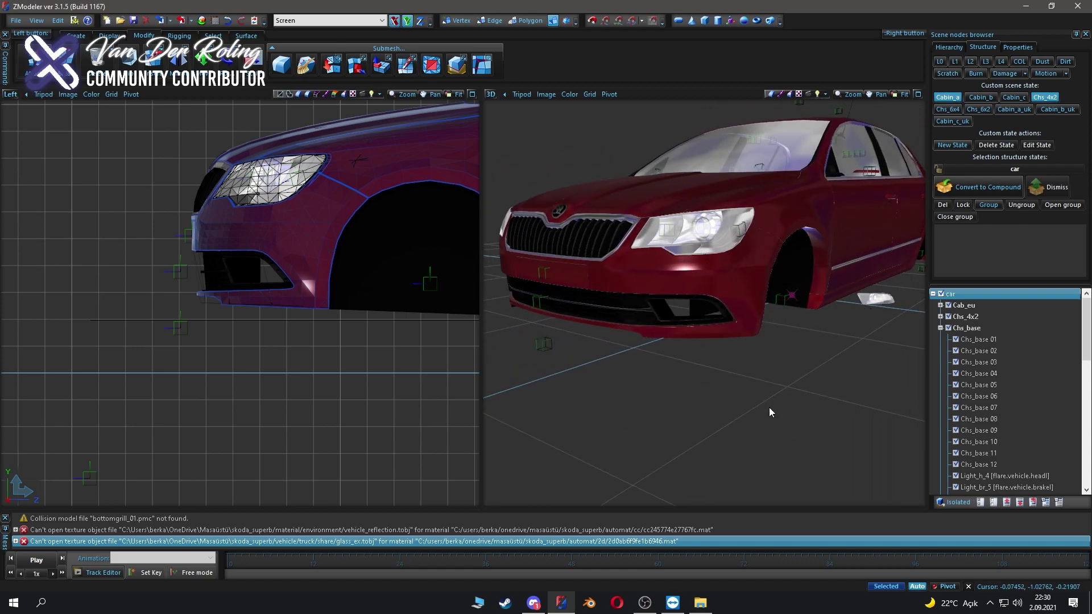
# - Select the imported bottomgrill_01 node at the end of the scene tree and isolate it in the views
pyautogui.scroll(4, 783, 377)
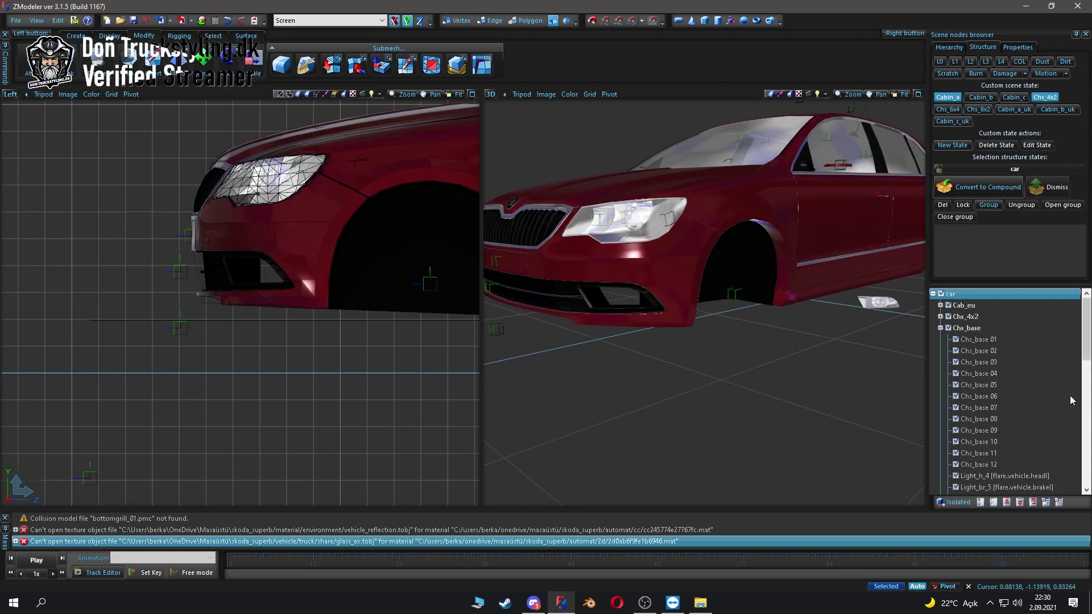
pyautogui.scroll(-5, 1059, 383)
pyautogui.scroll(-5, 1058, 383)
pyautogui.click(967, 488)
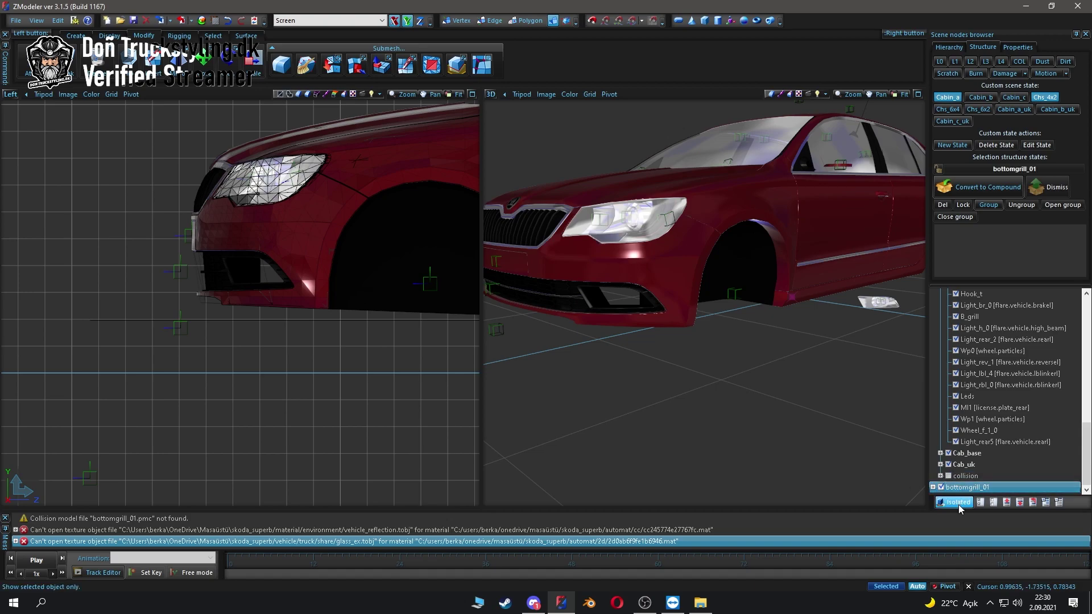
pyautogui.click(958, 502)
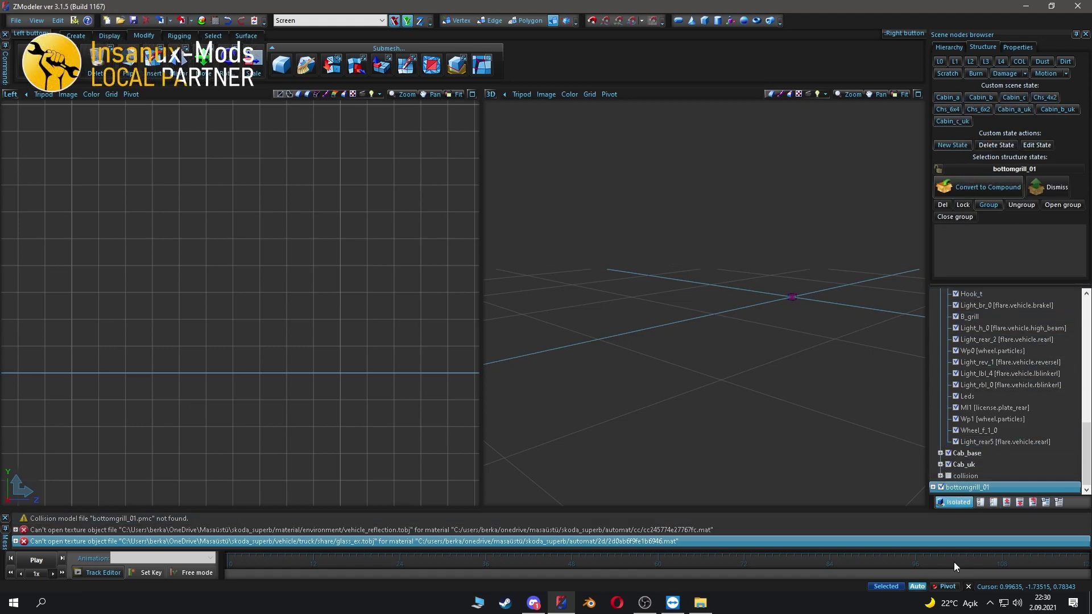
# - Set the Y rotation of bottomgrill_01 to 180 in its transformation properties and apply the change
pyautogui.click(1017, 47)
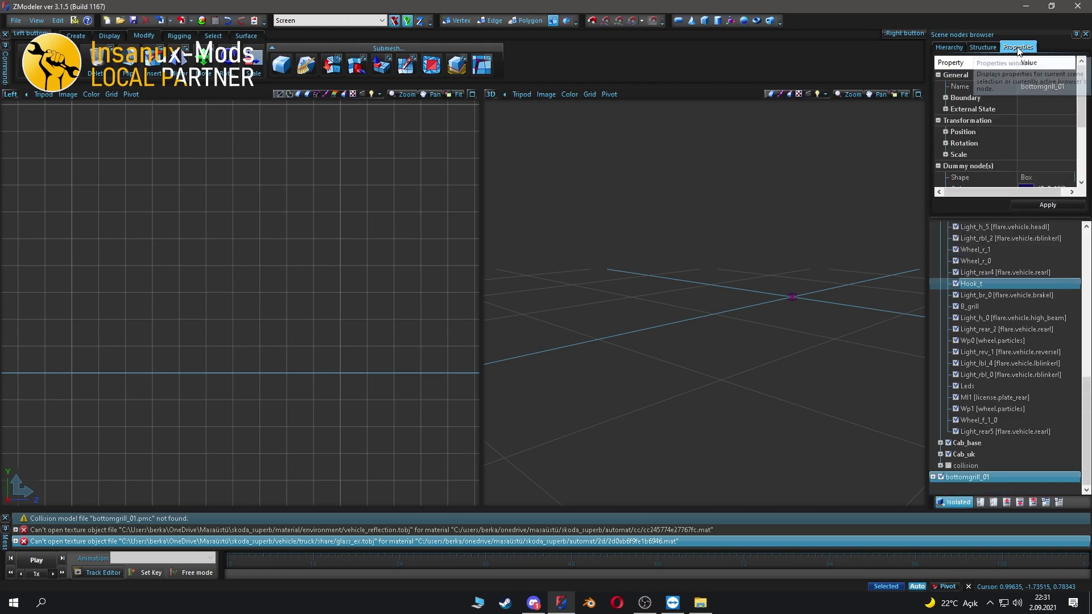
pyautogui.click(946, 143)
pyautogui.click(959, 167)
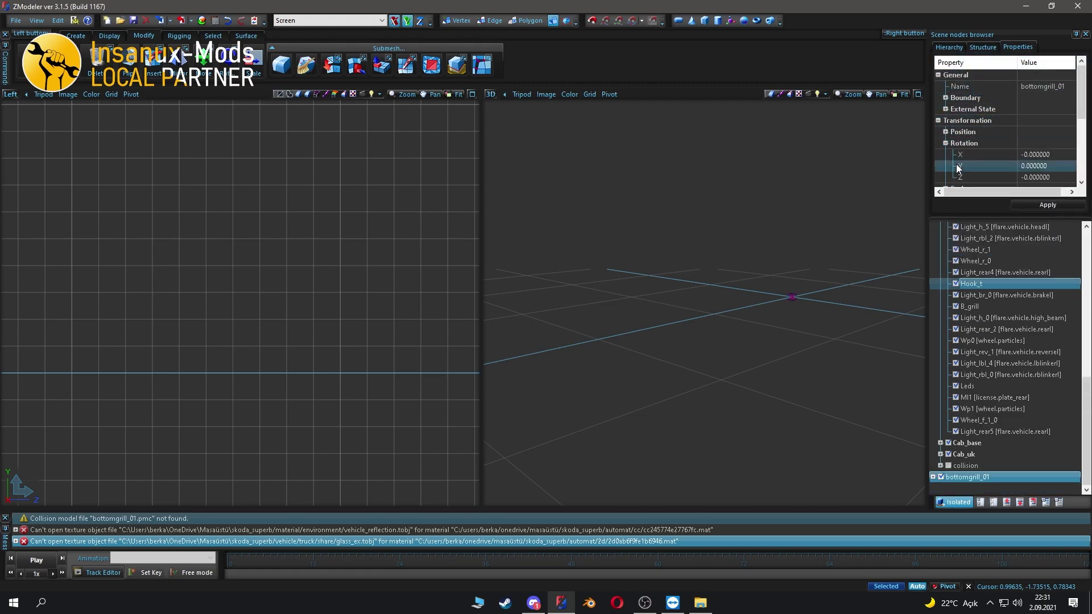
pyautogui.click(1024, 166)
pyautogui.write('0.001')
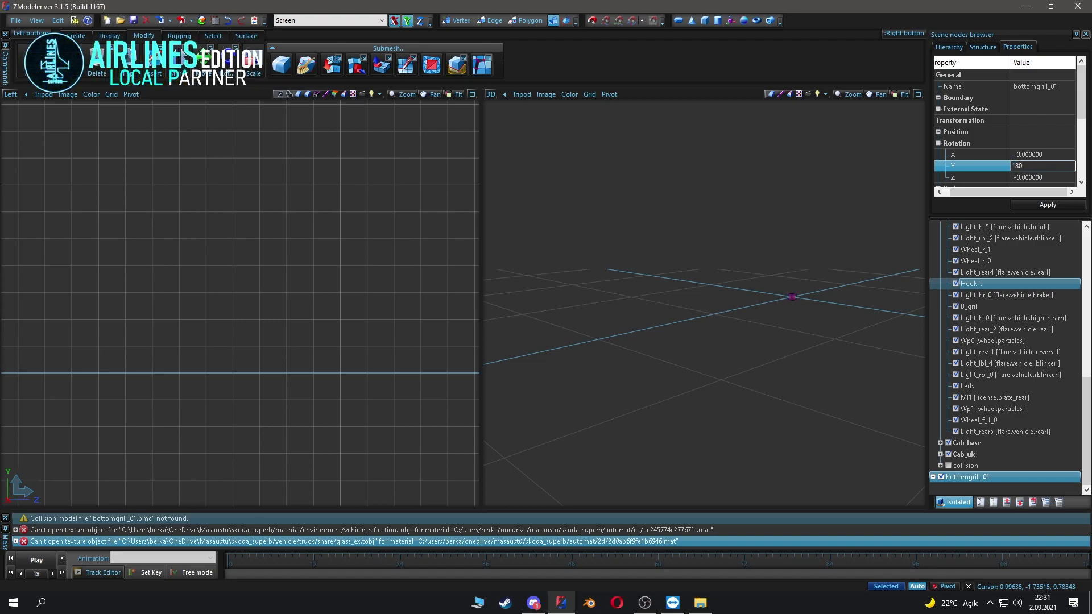
pyautogui.press('Return')
pyautogui.click(1035, 206)
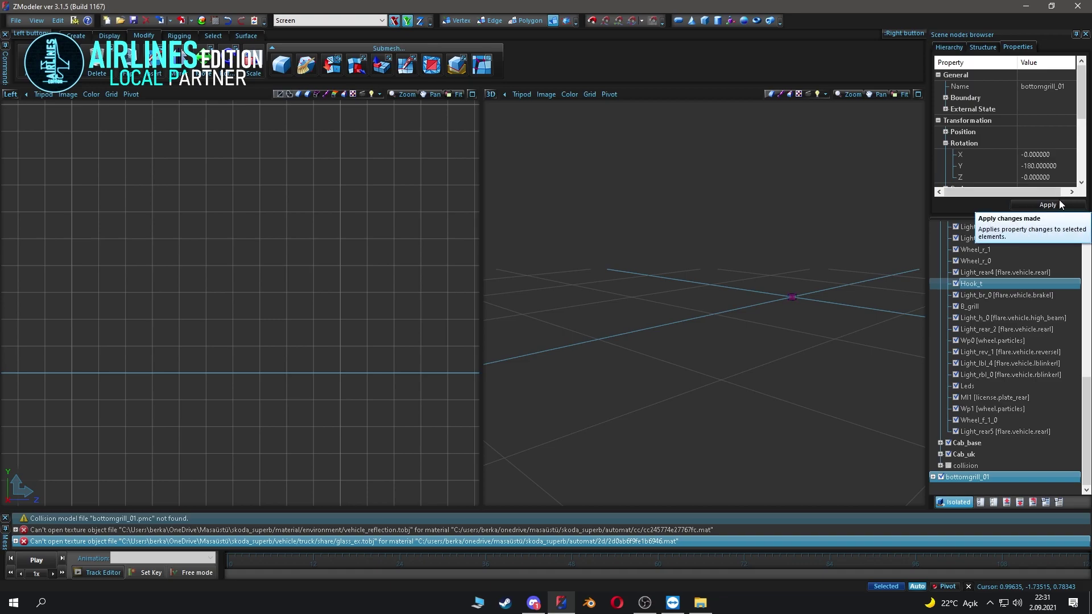
# - Turn off isolation and show the car again with the Cabin_a and Chs_4x2 scene states
pyautogui.click(983, 47)
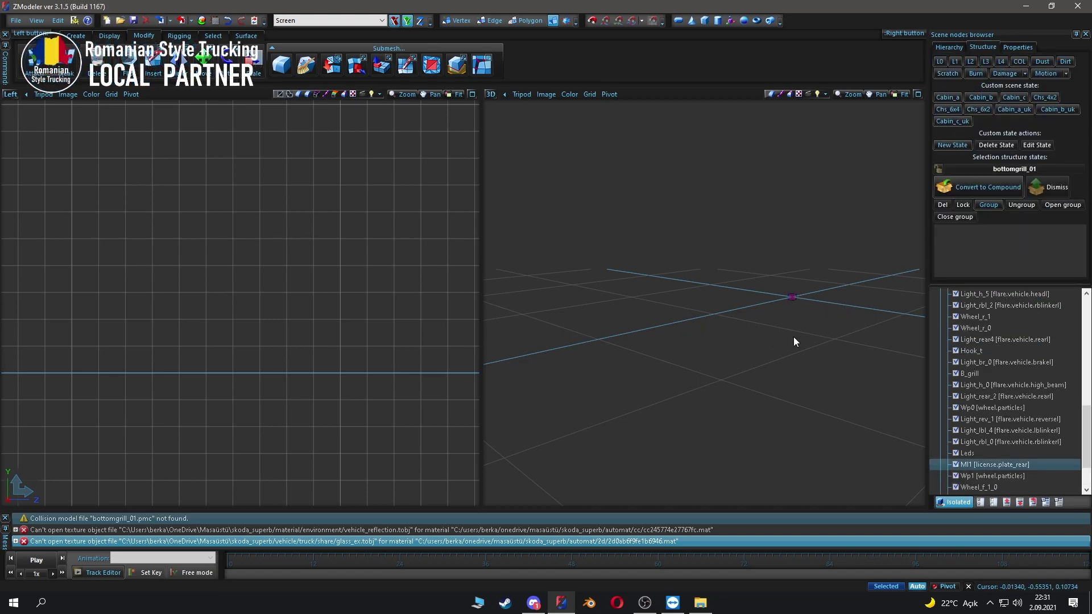
pyautogui.click(954, 503)
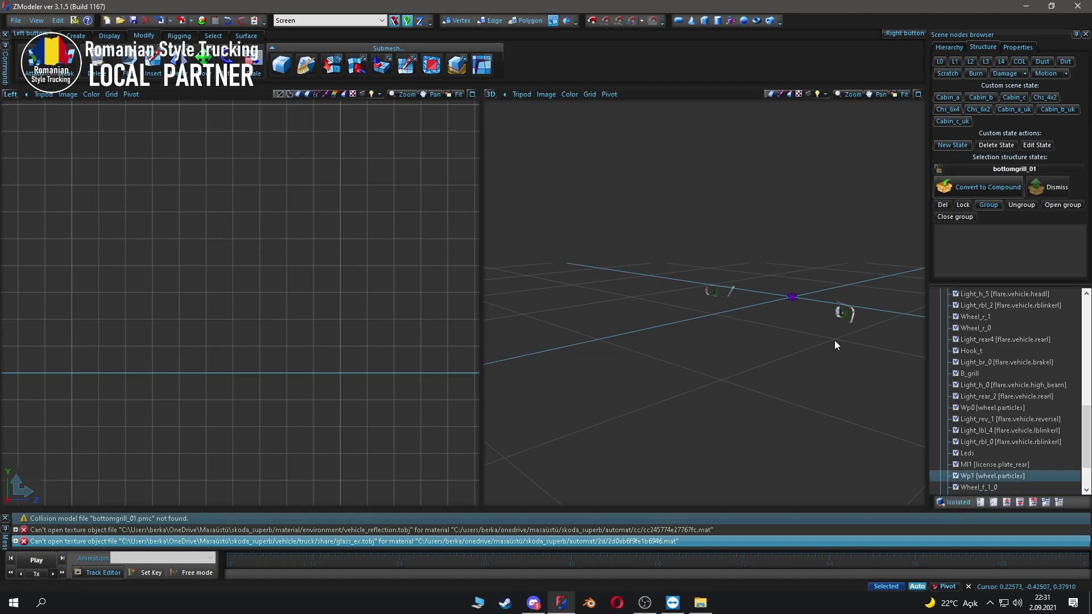
pyautogui.scroll(-1, 1005, 326)
pyautogui.scroll(3, 1005, 326)
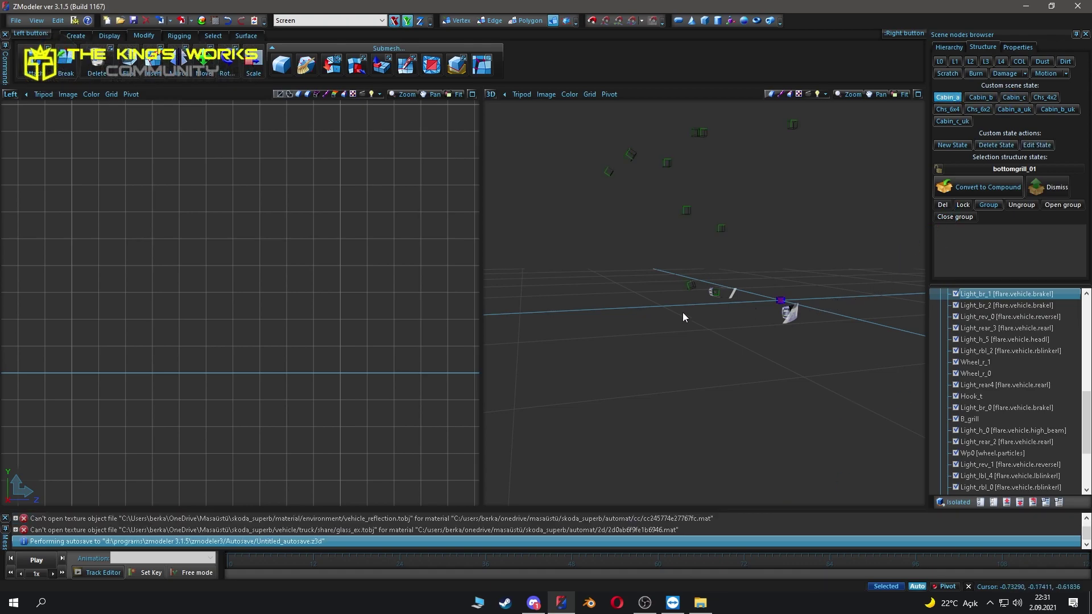
pyautogui.click(1046, 97)
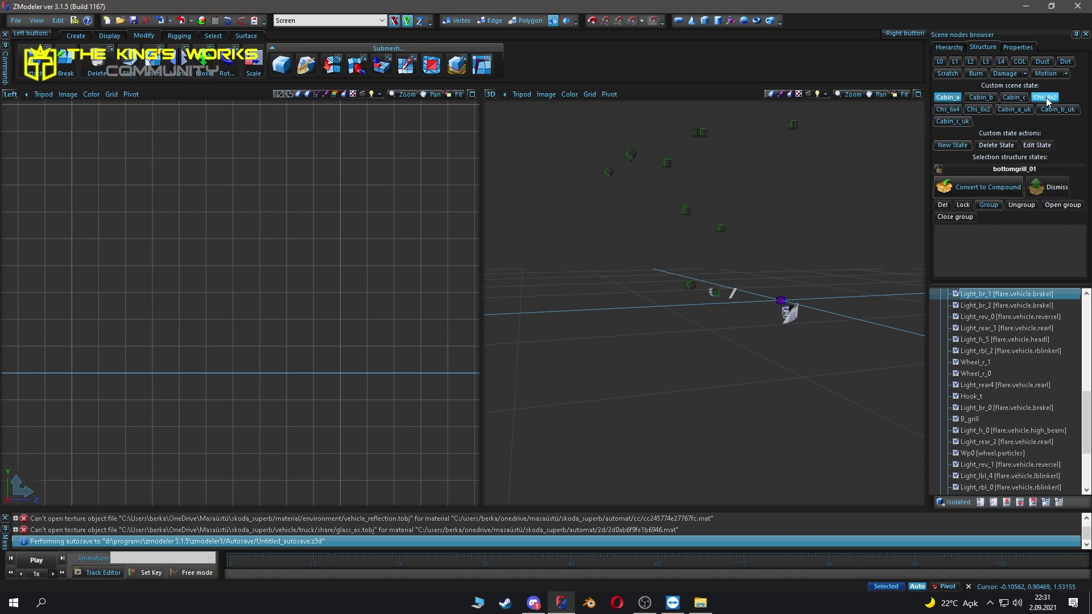
pyautogui.moveTo(682, 320)
pyautogui.mouseDown(button='middle')
pyautogui.moveTo(654, 319)
pyautogui.moveTo(702, 319)
pyautogui.moveTo(690, 316)
pyautogui.mouseUp(button='middle')
# - Attach bottomgrill_01 to the B_grill dummy as its child and view the placed grill from the car's front
pyautogui.click(967, 419)
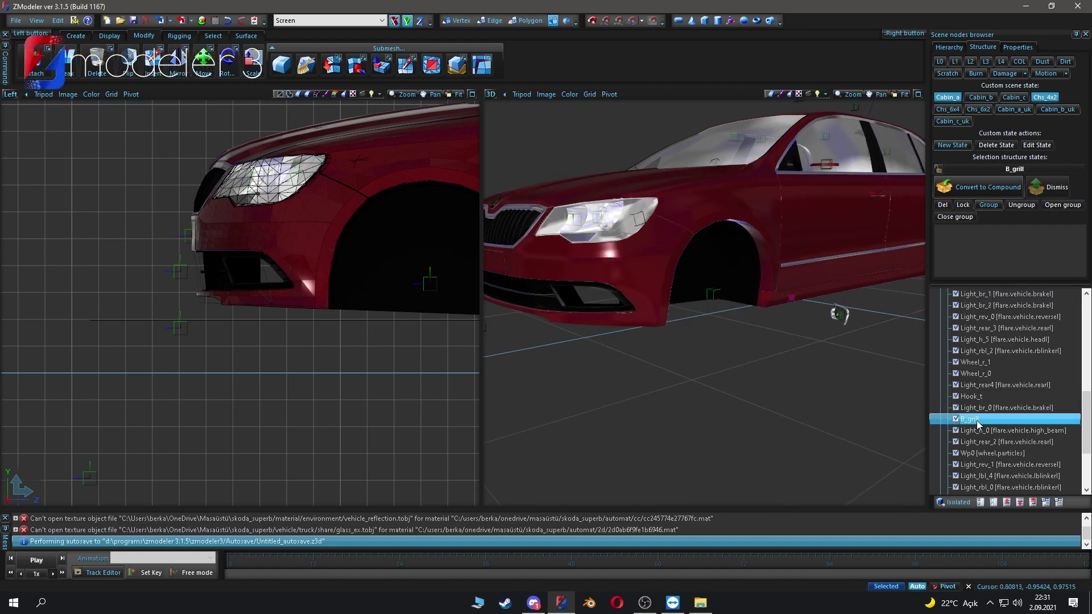
pyautogui.scroll(-3, 976, 373)
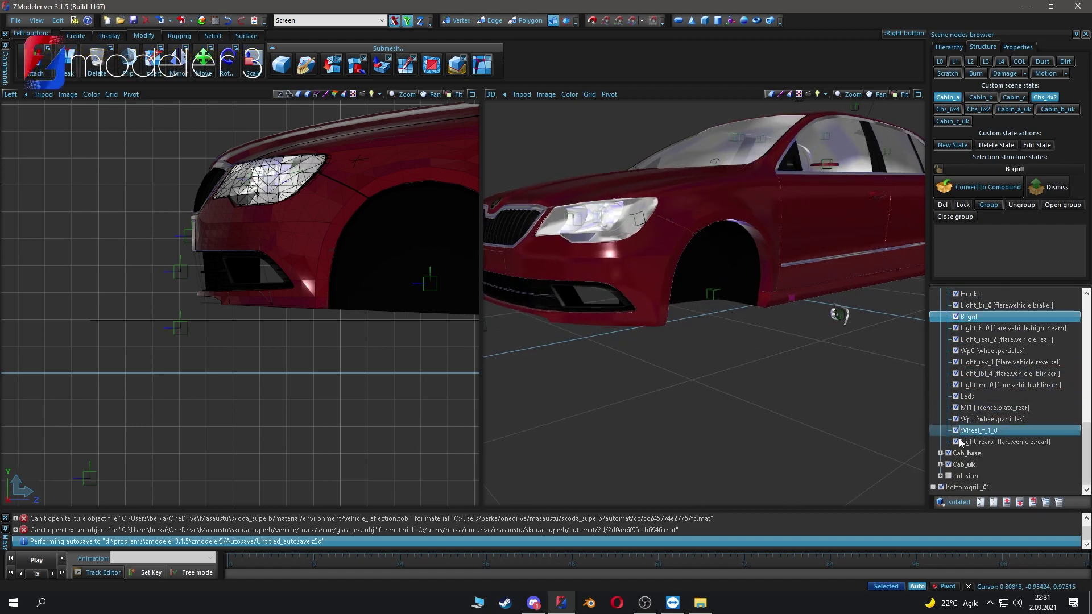
pyautogui.click(967, 488)
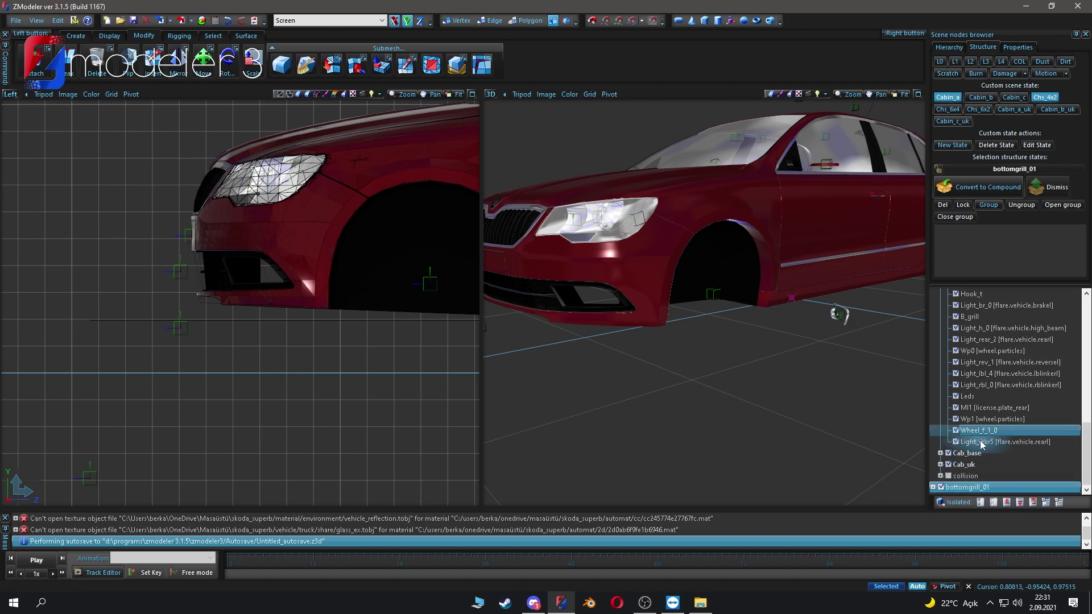
pyautogui.click(978, 319)
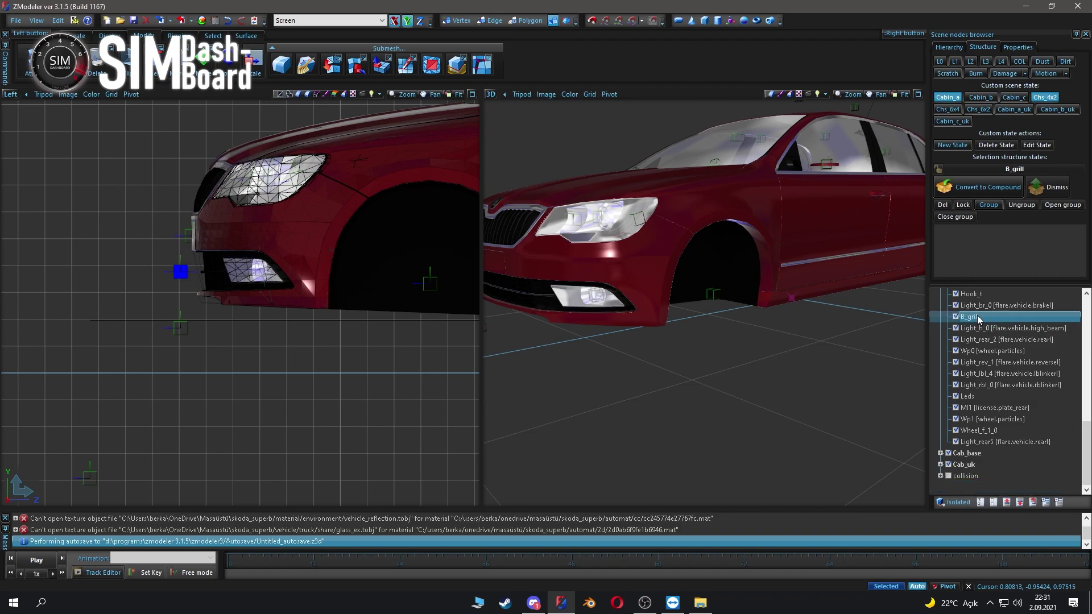
pyautogui.moveTo(666, 319); pyautogui.dragTo(725, 337, button='middle')
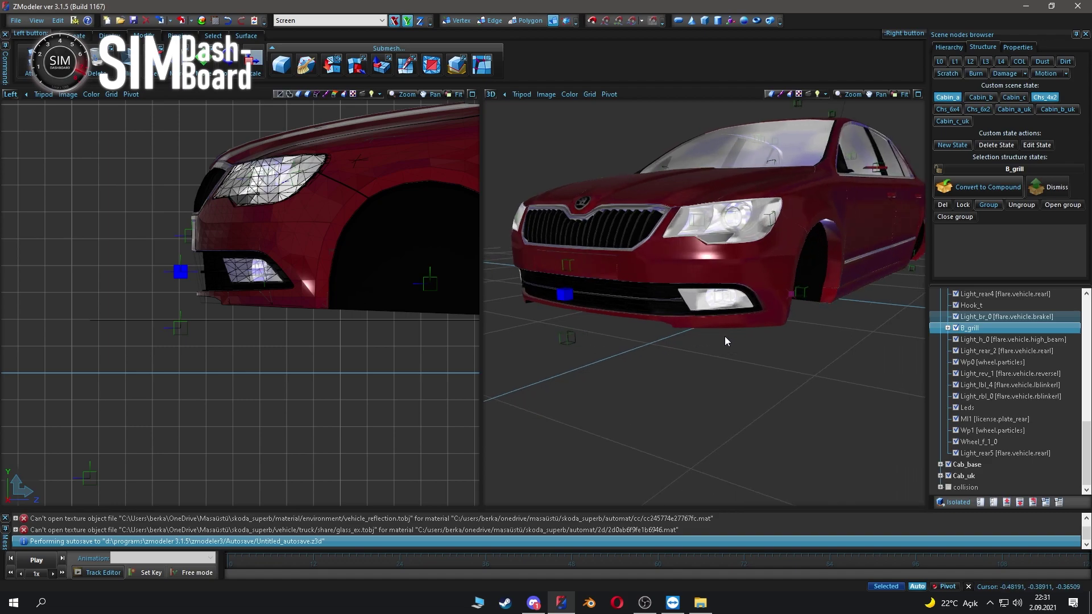
# - Move Defaultpart 01 to 03 and the H1 and H2 light dummies out of the B_grill hierarchy, directly under Chs_base
pyautogui.click(947, 329)
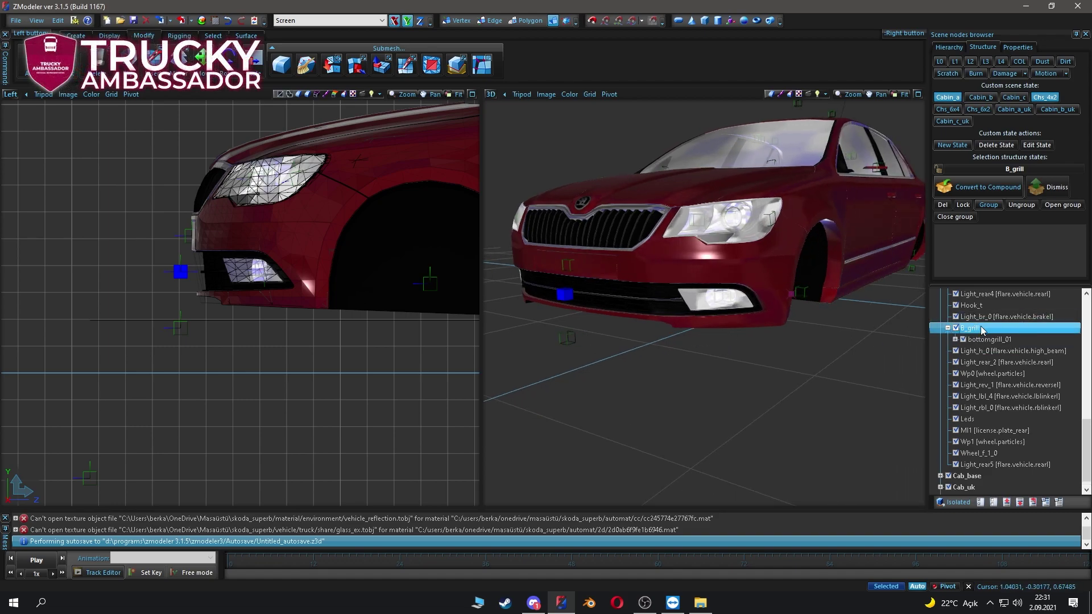
pyautogui.click(956, 339)
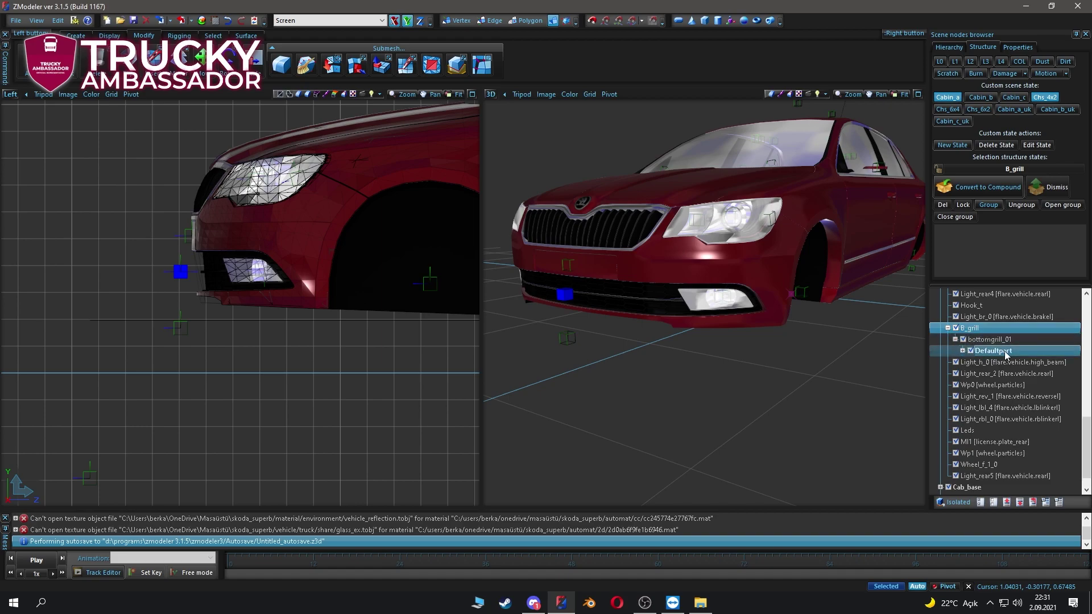
pyautogui.click(963, 351)
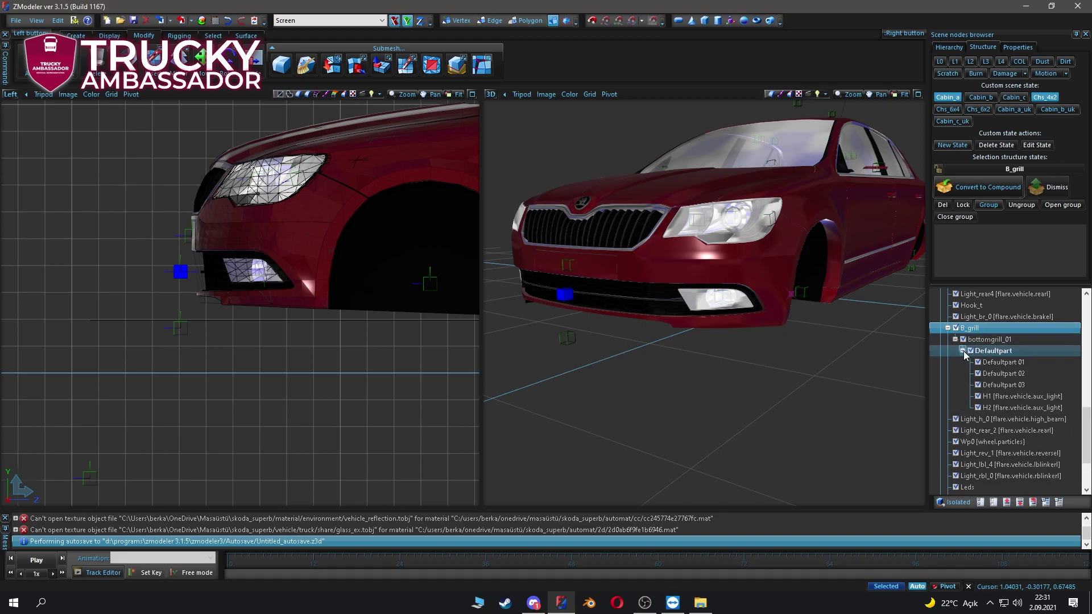
pyautogui.click(1004, 363)
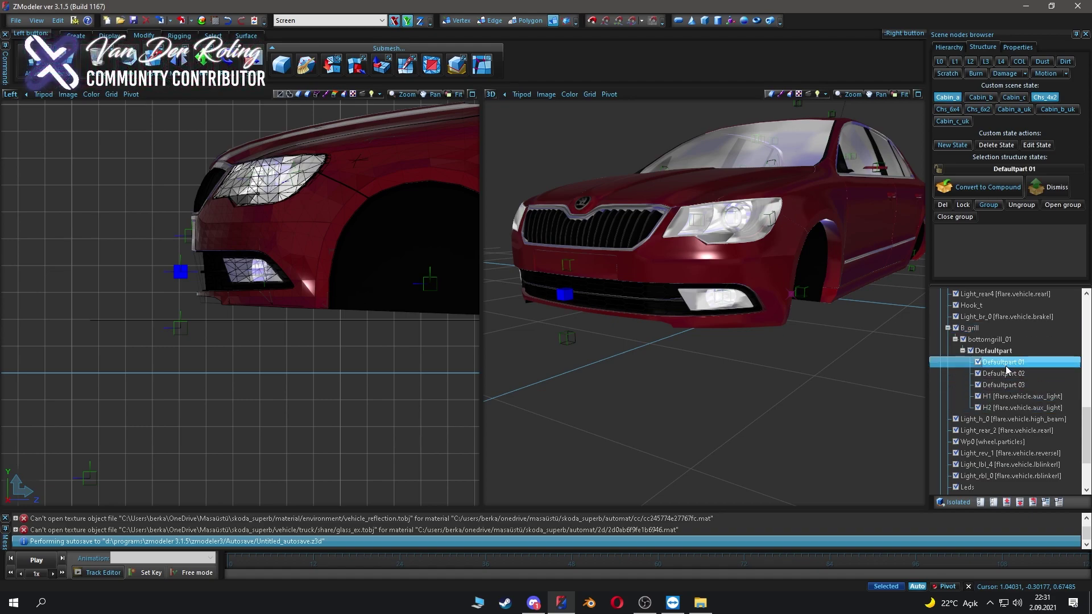
pyautogui.keyDown('shift'); pyautogui.click(1016, 408); pyautogui.keyUp('shift')
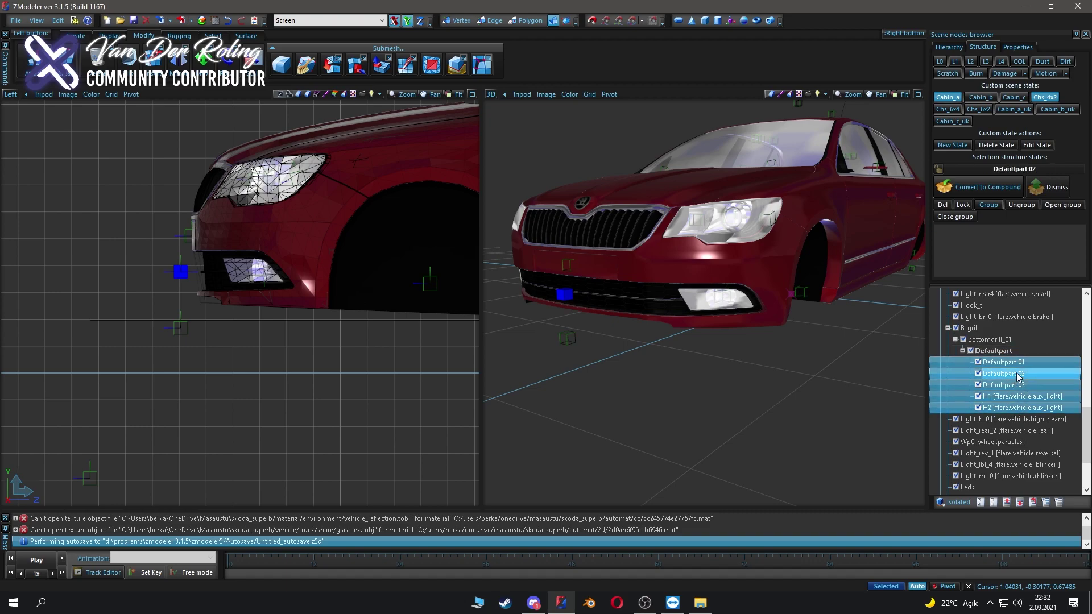
pyautogui.moveTo(988, 326); pyautogui.dragTo(988, 313)
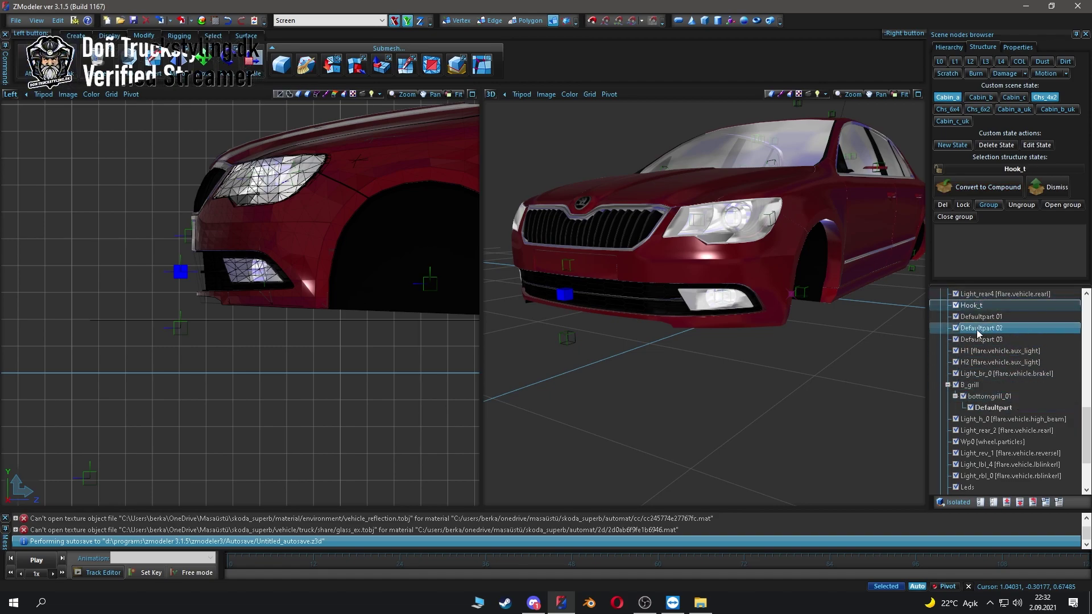
# - Delete the B_grill dummy together with its emptied bottomgrill_01 and Defaultpart nodes
pyautogui.click(948, 387)
pyautogui.click(948, 387)
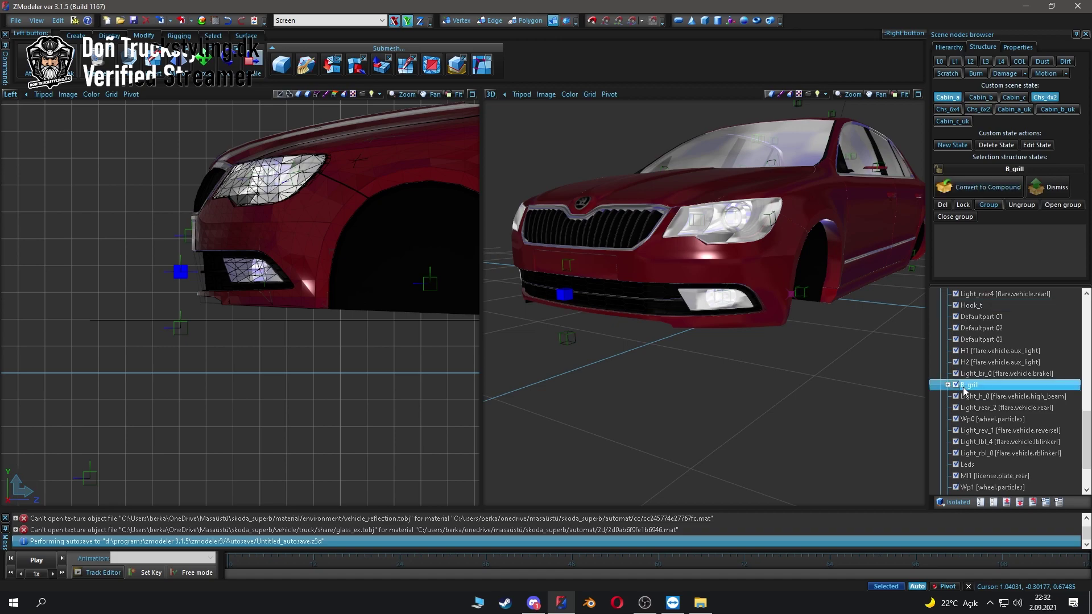
pyautogui.click(947, 385)
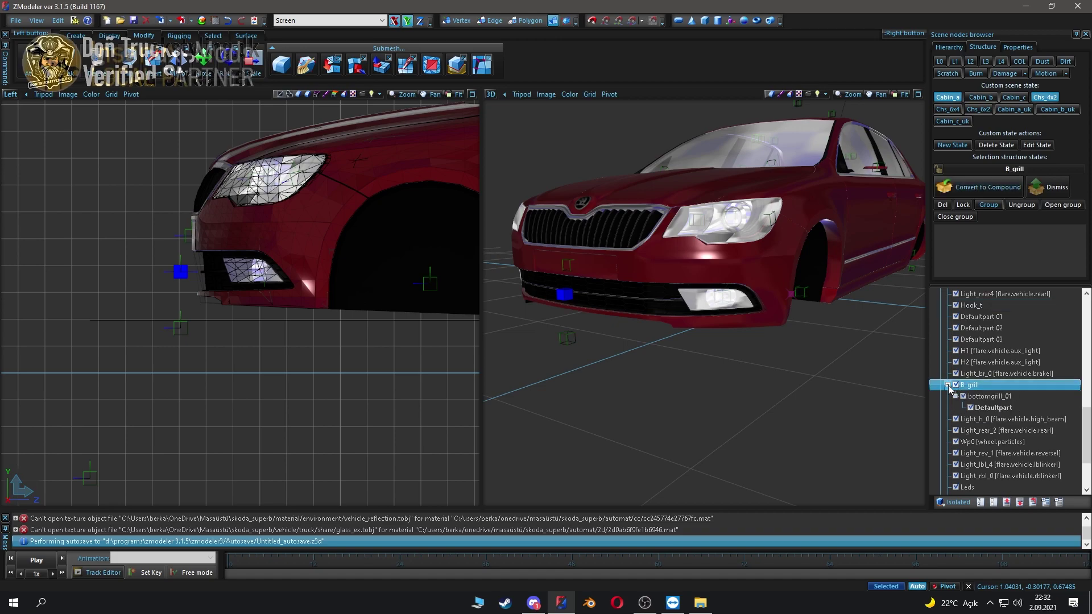
pyautogui.rightClick(971, 388)
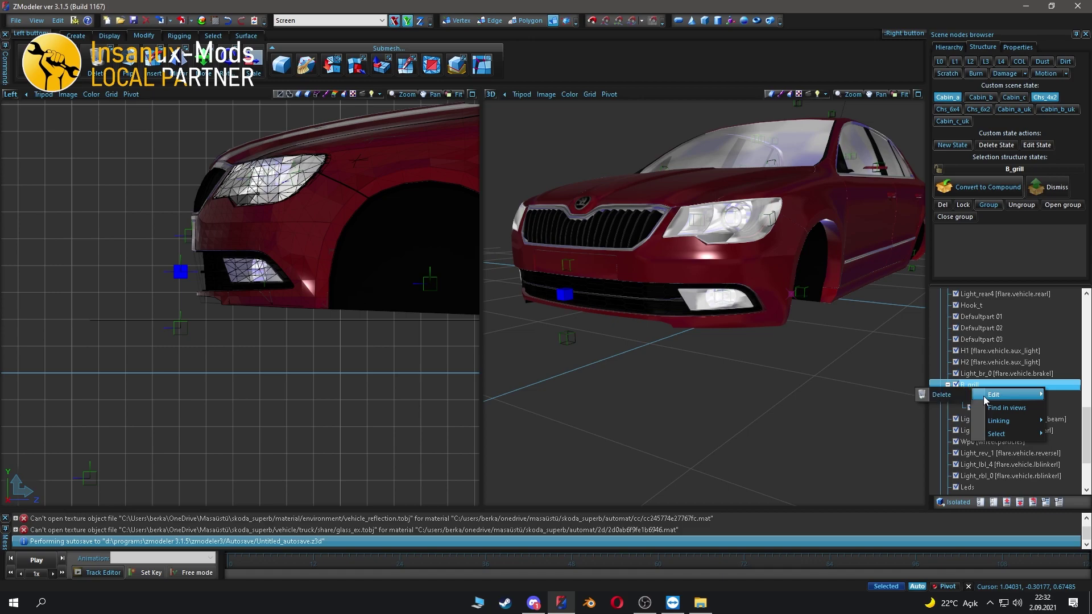
pyautogui.press('Delete')
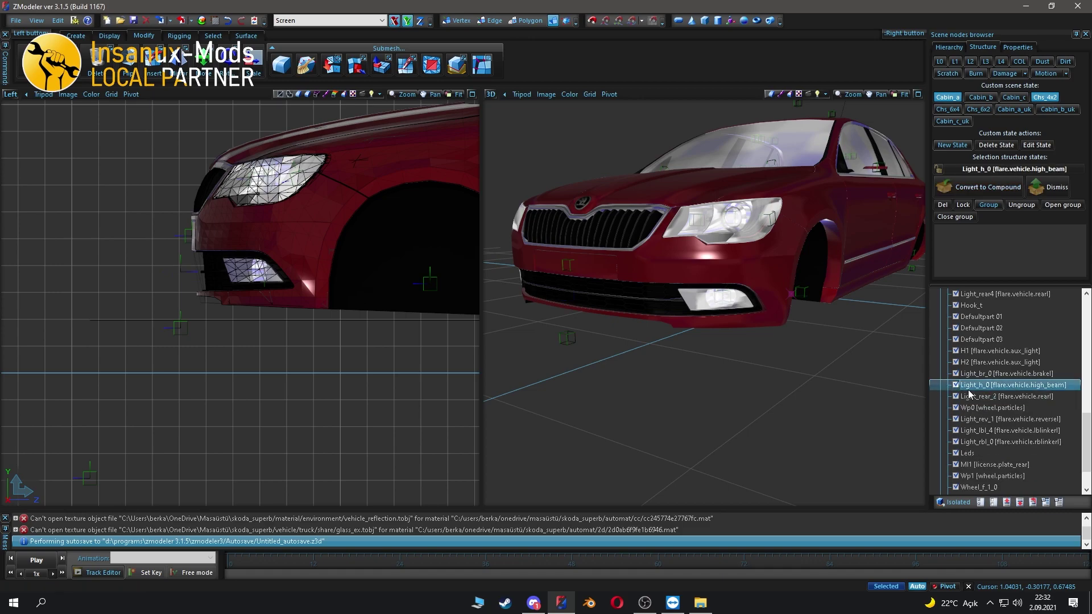
pyautogui.keyDown('ctrl'); pyautogui.click(979, 397); pyautogui.keyUp('ctrl')
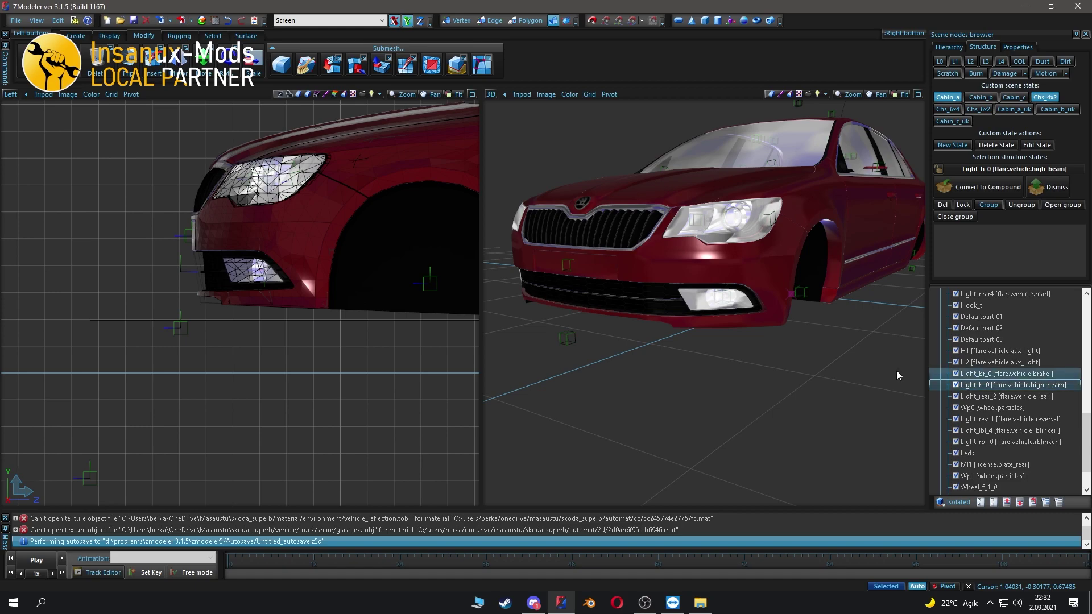
pyautogui.keyDown('ctrl'); pyautogui.click(1001, 396); pyautogui.keyUp('ctrl')
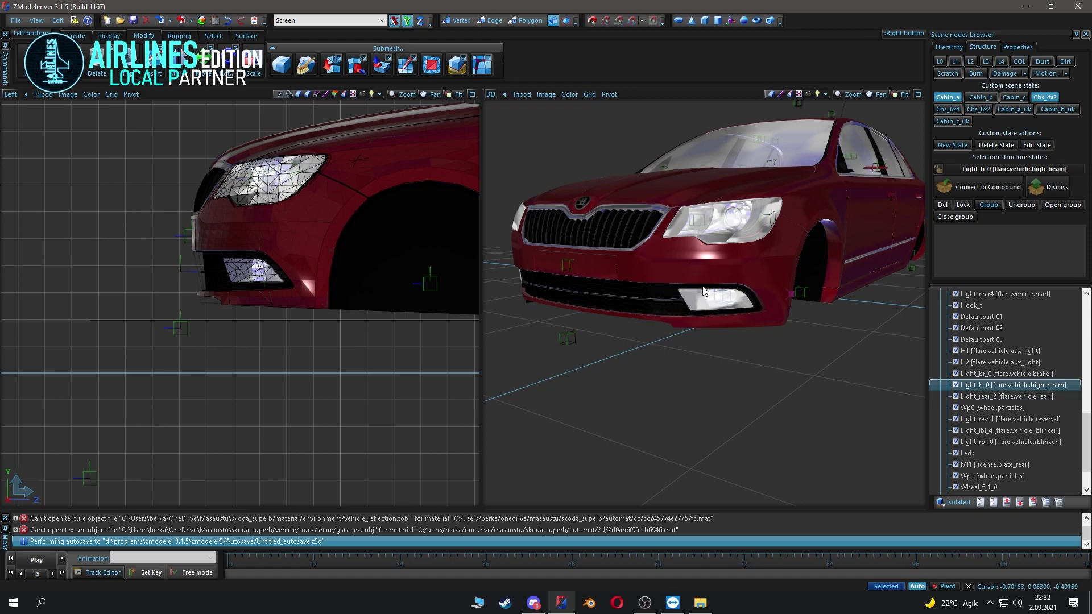
# - Switch to File Explorer and browse from the b_grill definition folder to skoda_superb/vehicle/truck/upgrade
pyautogui.click(701, 603)
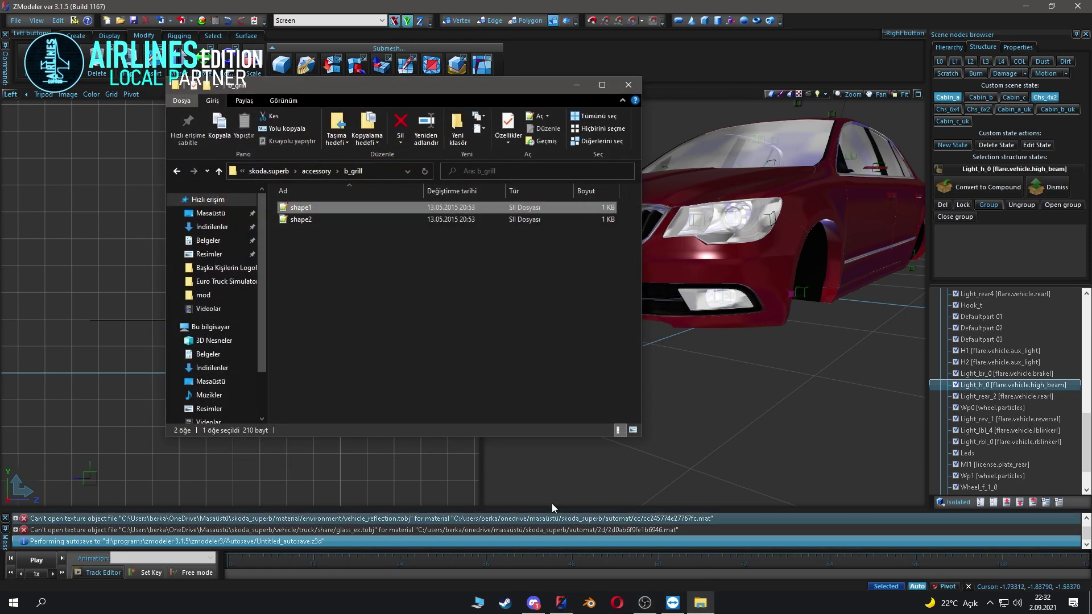
pyautogui.click(326, 363)
pyautogui.click(261, 174)
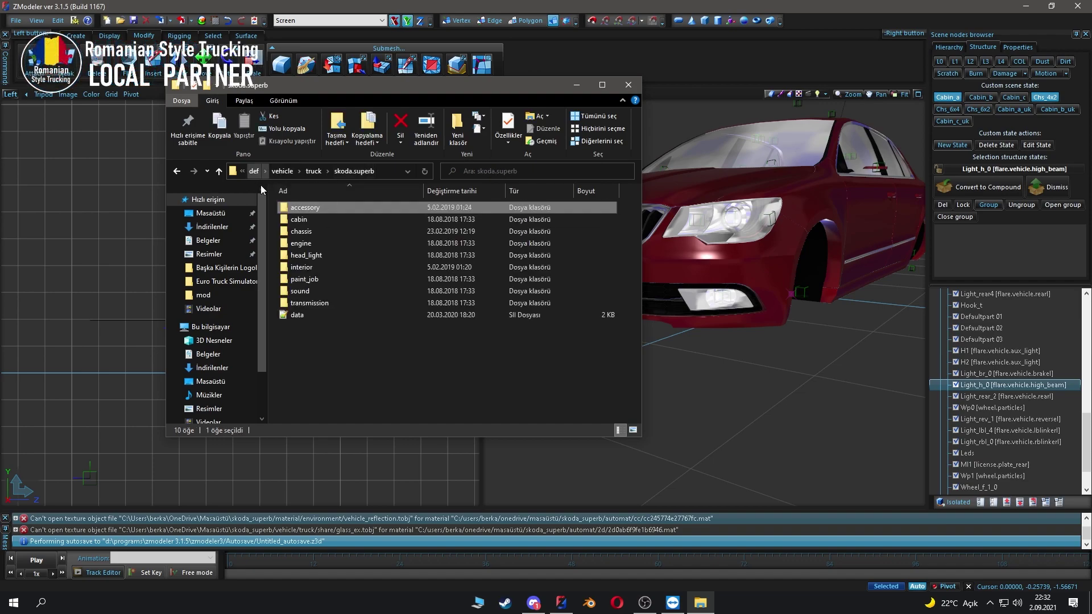
pyautogui.click(257, 174)
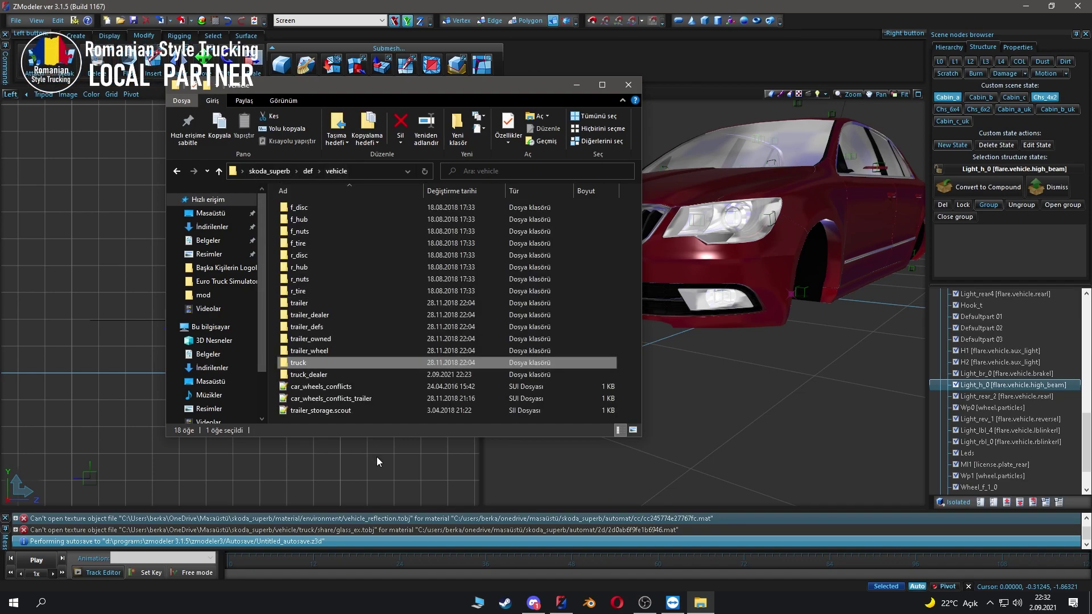
pyautogui.click(271, 173)
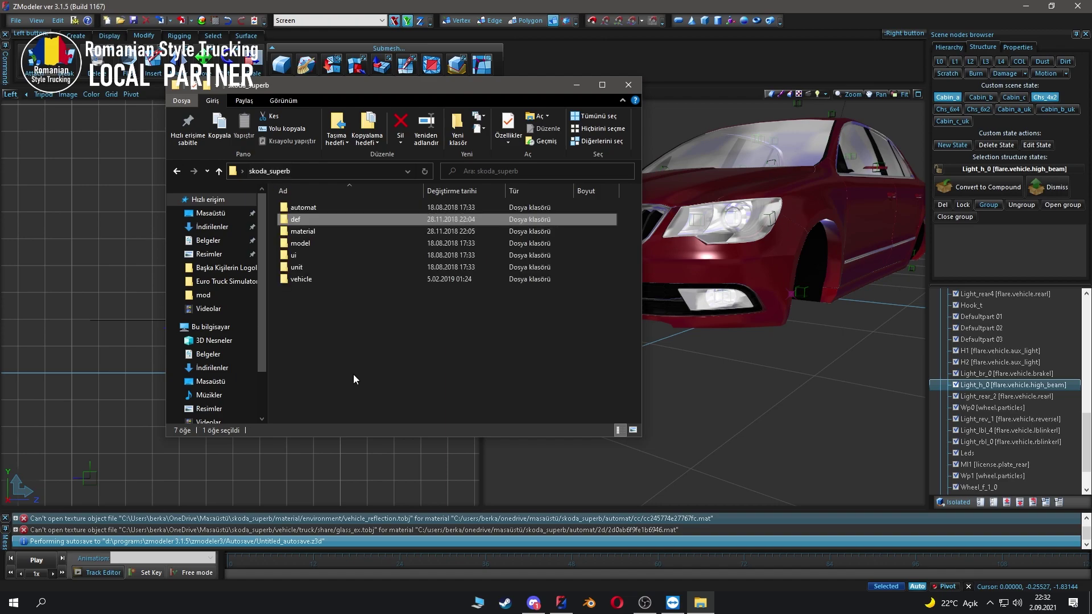
pyautogui.doubleClick(296, 219)
pyautogui.click(268, 171)
pyautogui.doubleClick(309, 277)
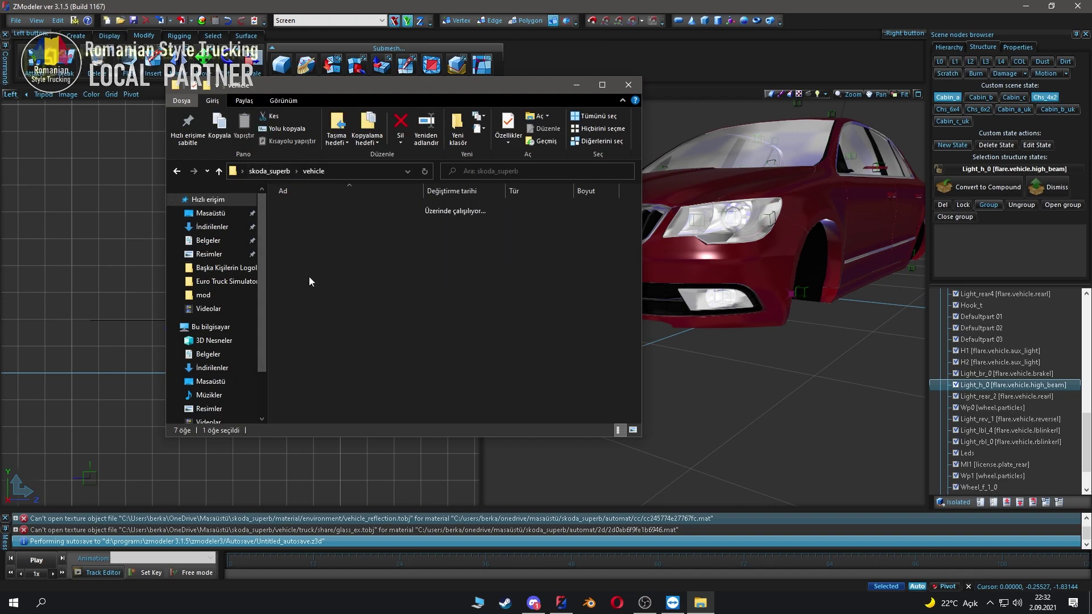
pyautogui.doubleClick(304, 235)
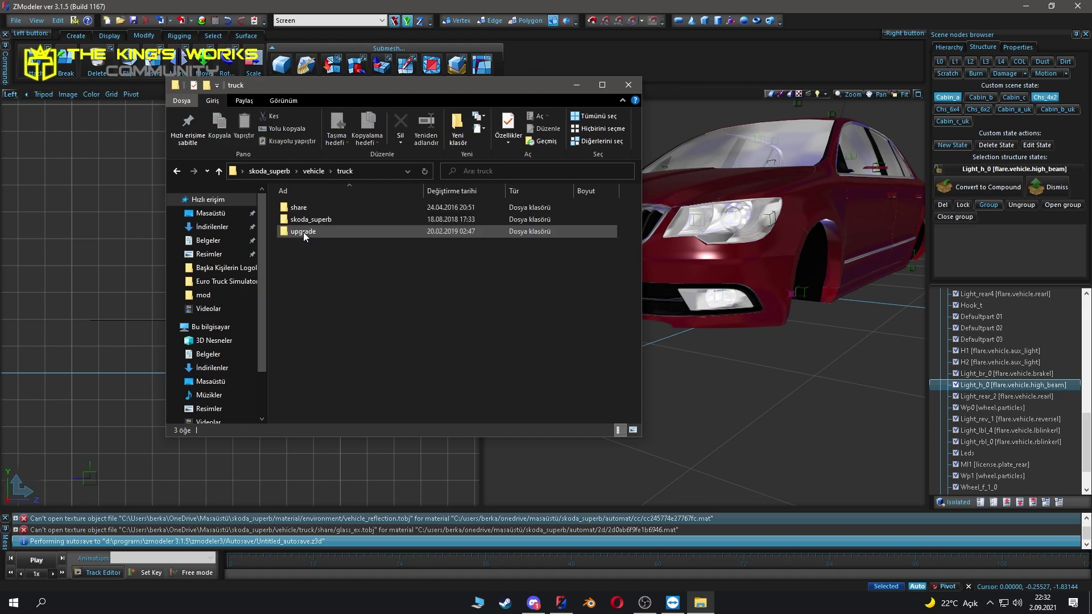
pyautogui.doubleClick(320, 232)
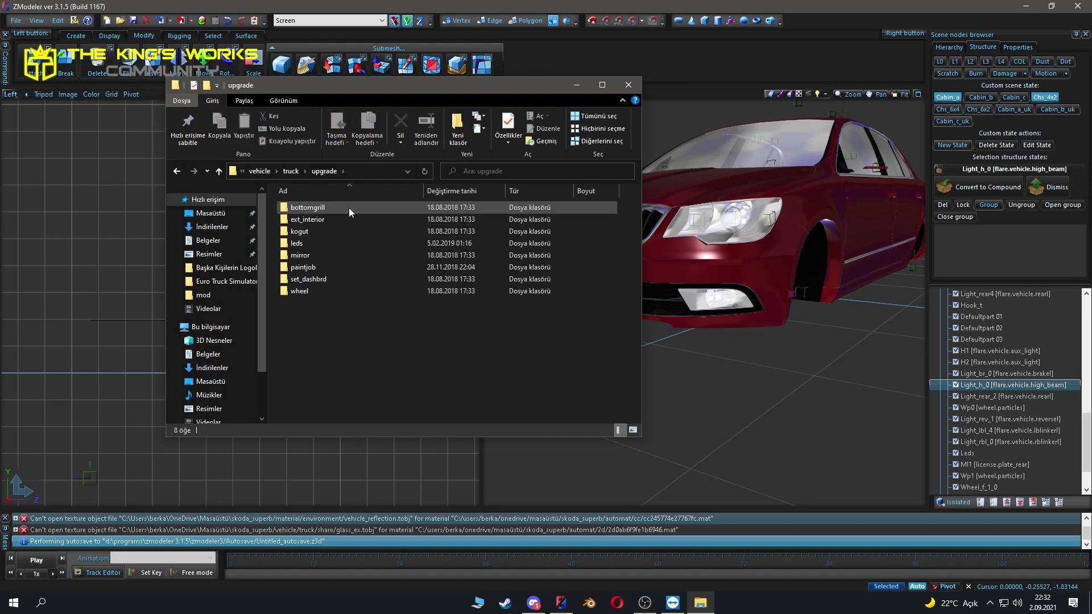
# - Try to delete the bottomgrill folder from vehicle/truck/upgrade and cancel the retry
pyautogui.click(308, 208)
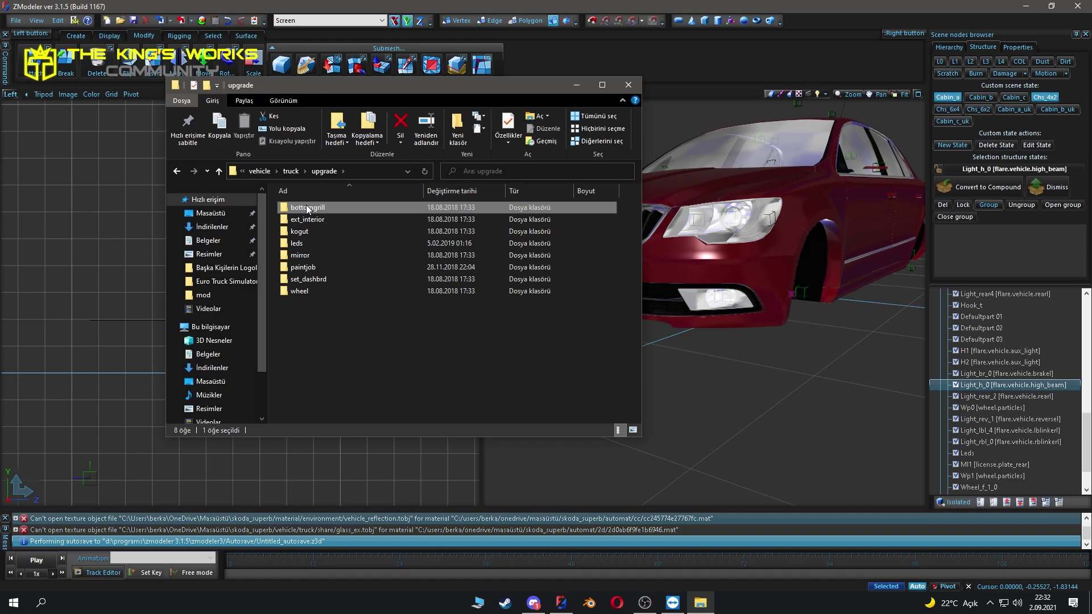
pyautogui.press('Delete')
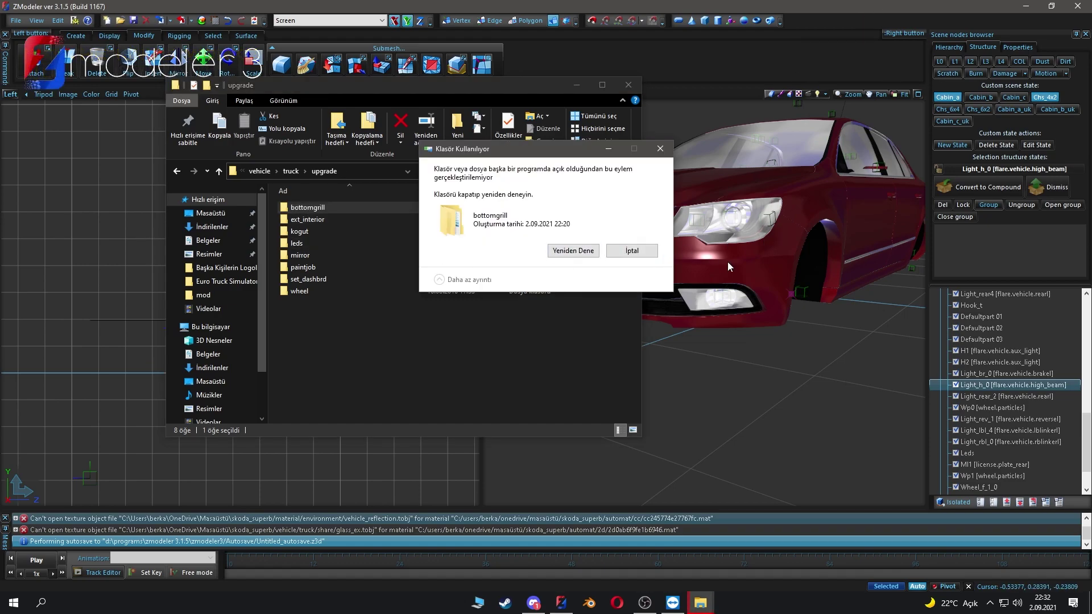
pyautogui.click(631, 251)
pyautogui.moveTo(347, 86); pyautogui.dragTo(316, 233)
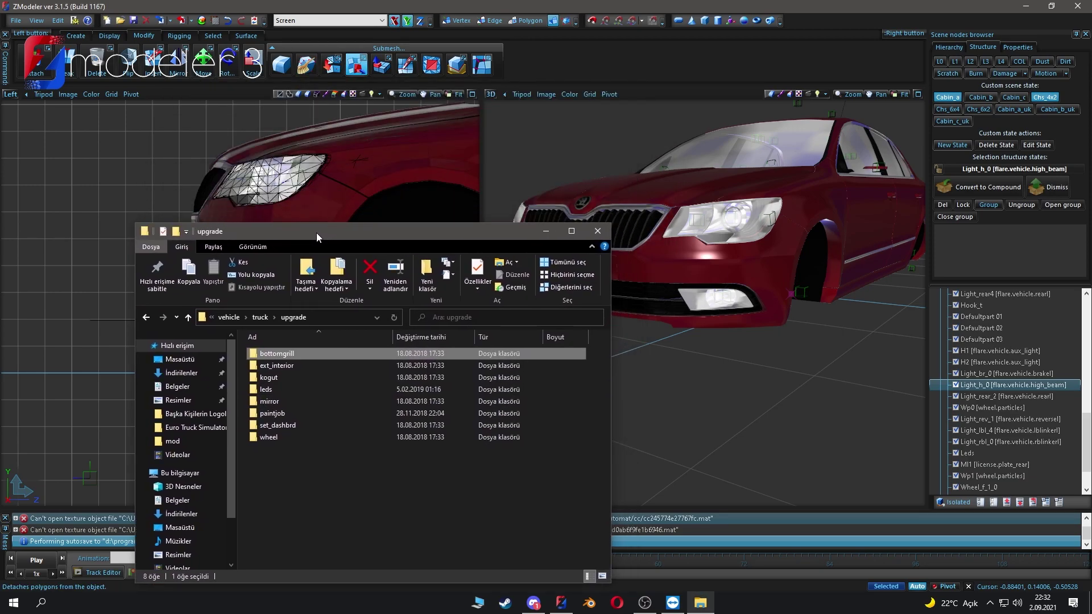
# - Switch to ZModeler and export the merged model to vehicle/truck/skoda_superb as car.pmd, replacing the existing file
pyautogui.click(182, 21)
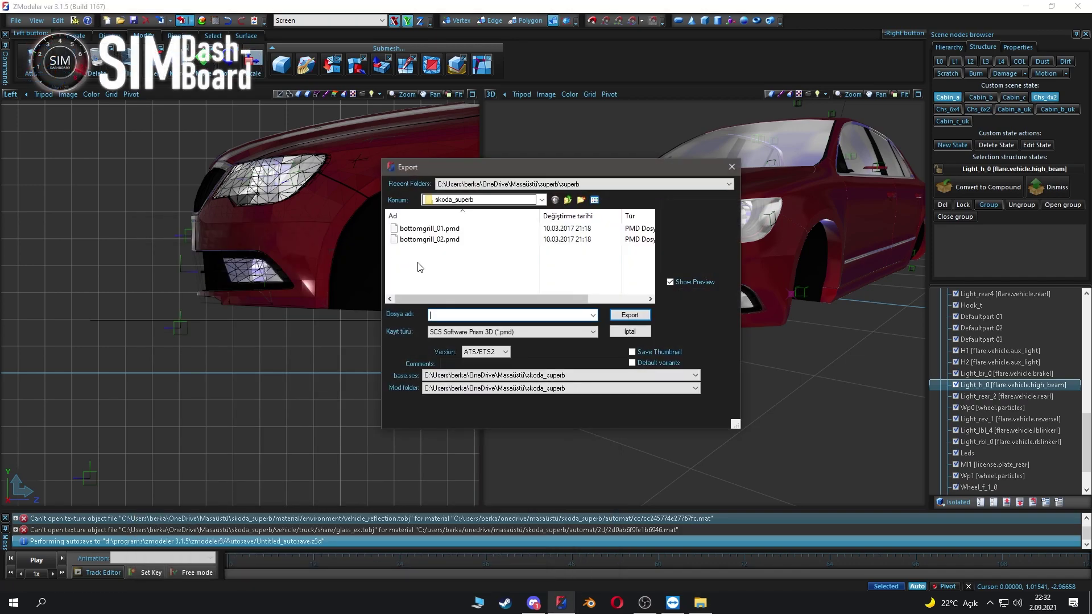
pyautogui.click(567, 202)
pyautogui.click(567, 201)
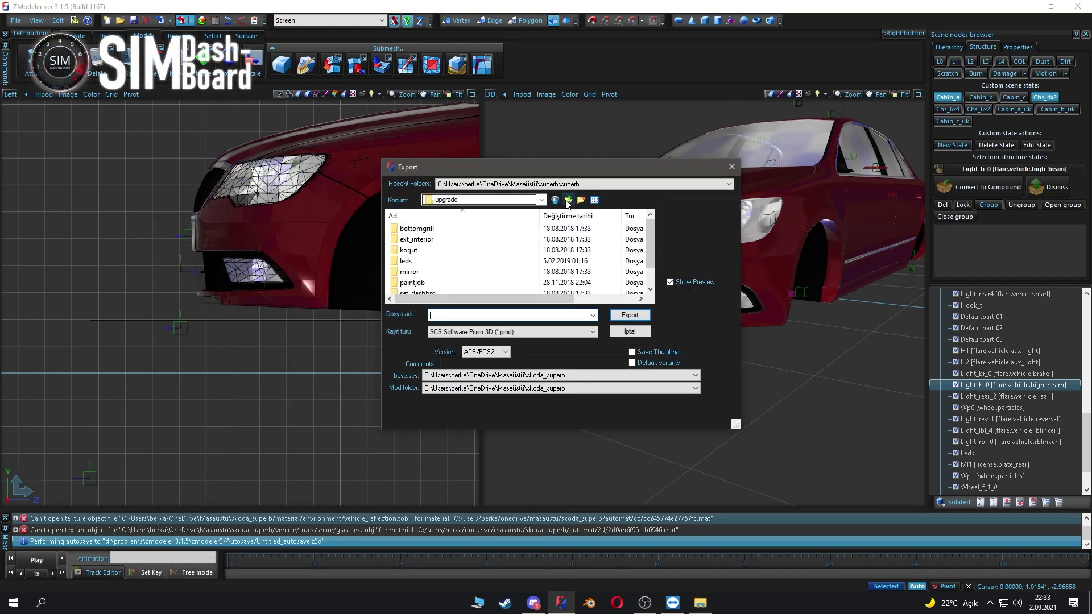
pyautogui.click(568, 201)
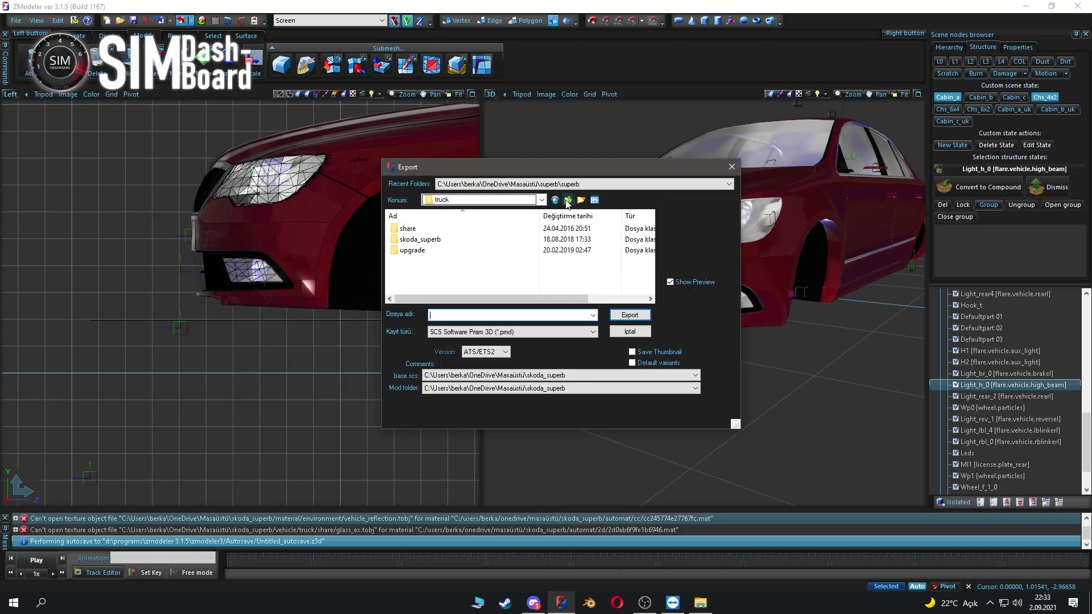
pyautogui.doubleClick(420, 239)
pyautogui.click(424, 251)
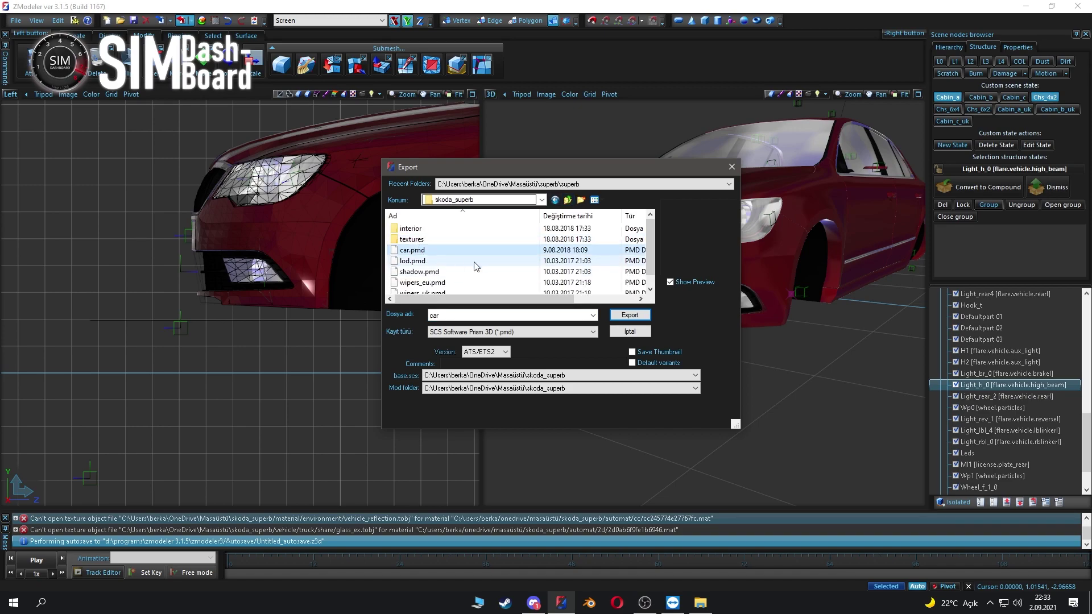
pyautogui.click(629, 317)
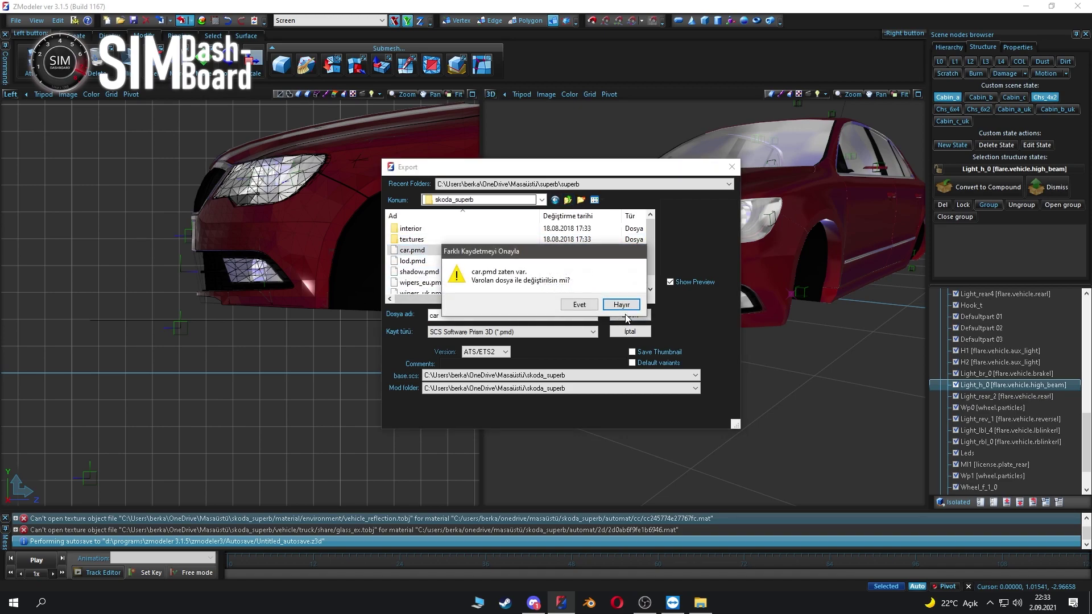
pyautogui.click(592, 304)
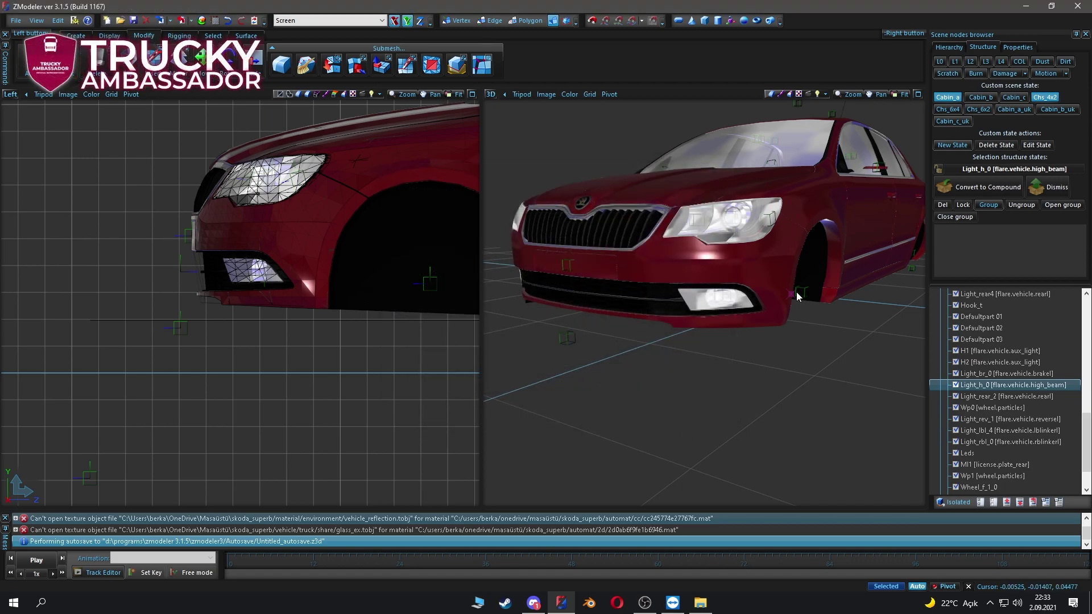
# - Close ZModeler without saving the scene and delete the bottomgrill folder from vehicle/truck/upgrade
pyautogui.click(1077, 7)
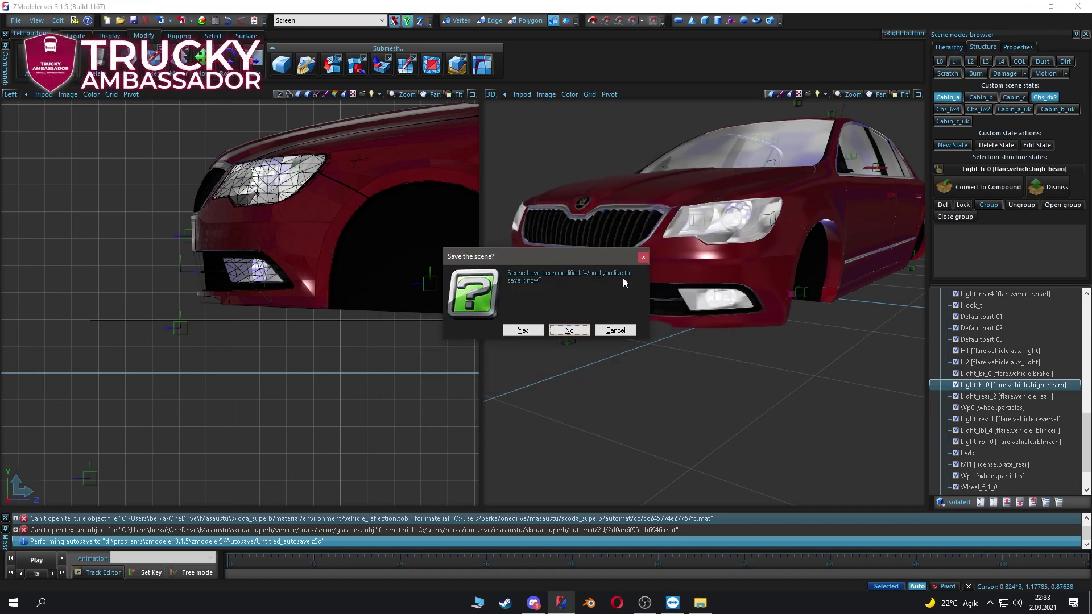
pyautogui.click(569, 331)
pyautogui.moveTo(502, 227); pyautogui.dragTo(584, 148)
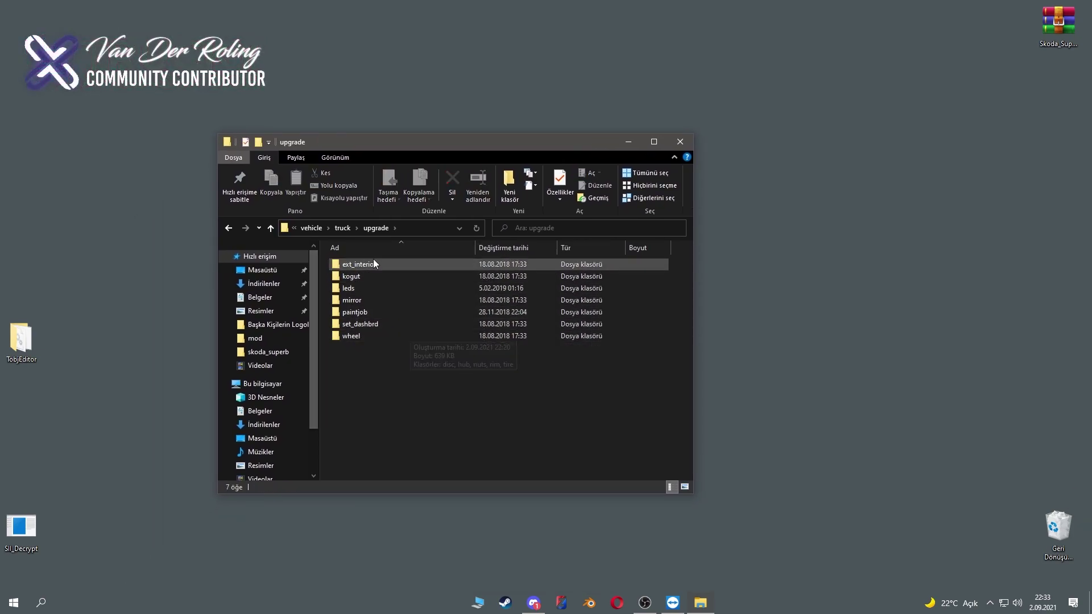
# - Return to the skoda_superb root folder and browse to def/vehicle/truck/skoda.superb/accessory
pyautogui.click(310, 229)
pyautogui.click(322, 231)
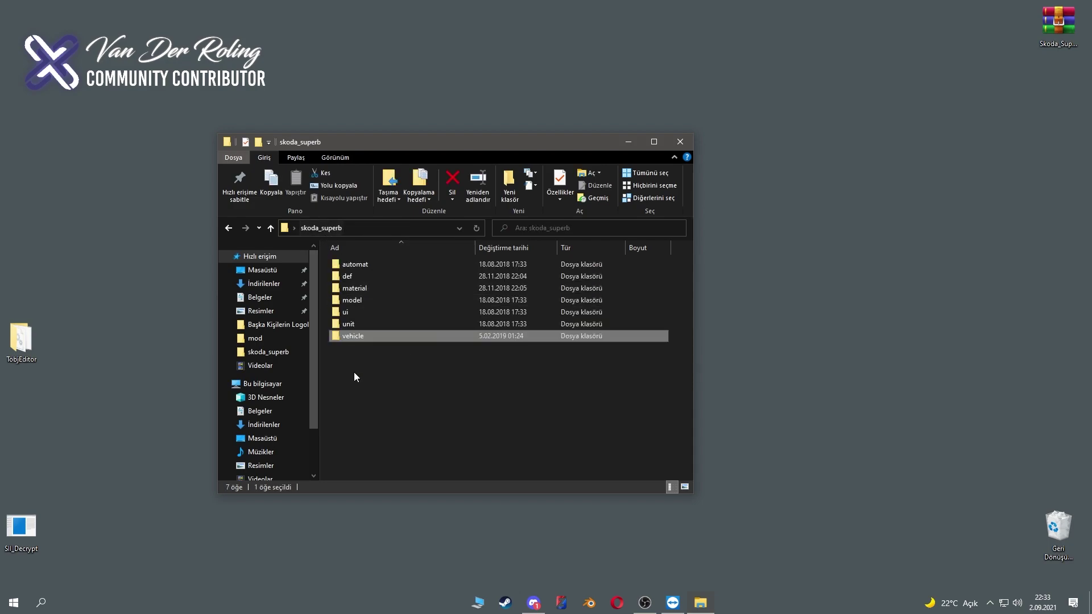
pyautogui.click(359, 277)
pyautogui.doubleClick(358, 276)
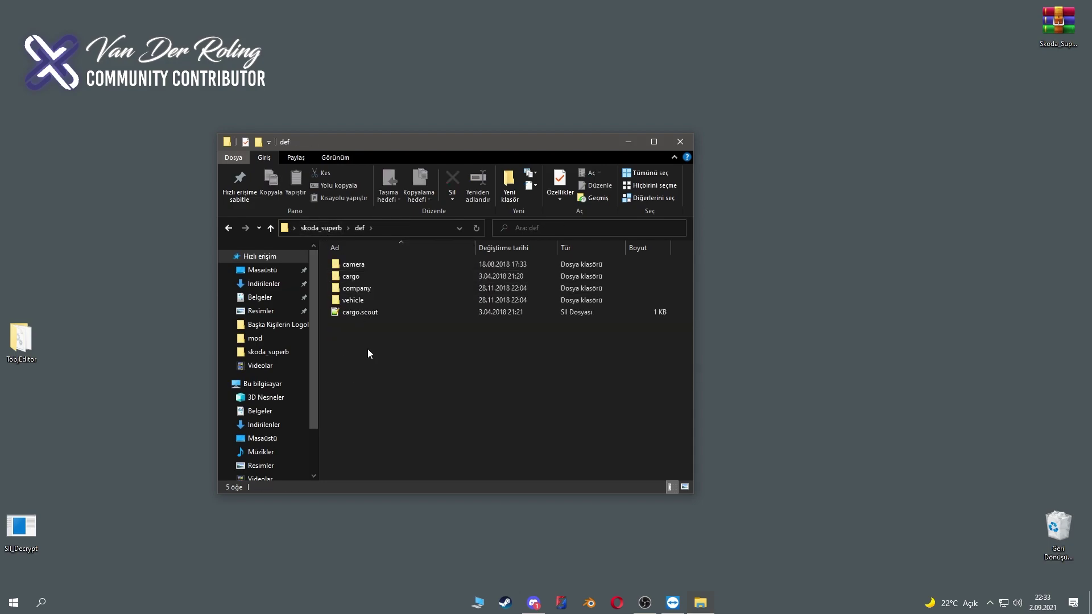
pyautogui.doubleClick(361, 299)
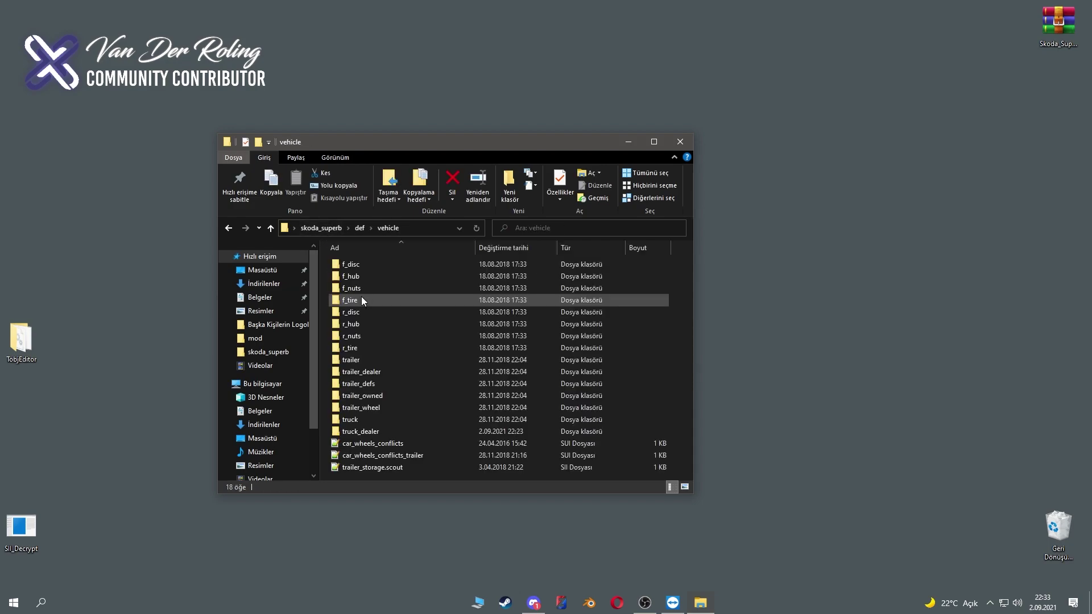
pyautogui.doubleClick(369, 422)
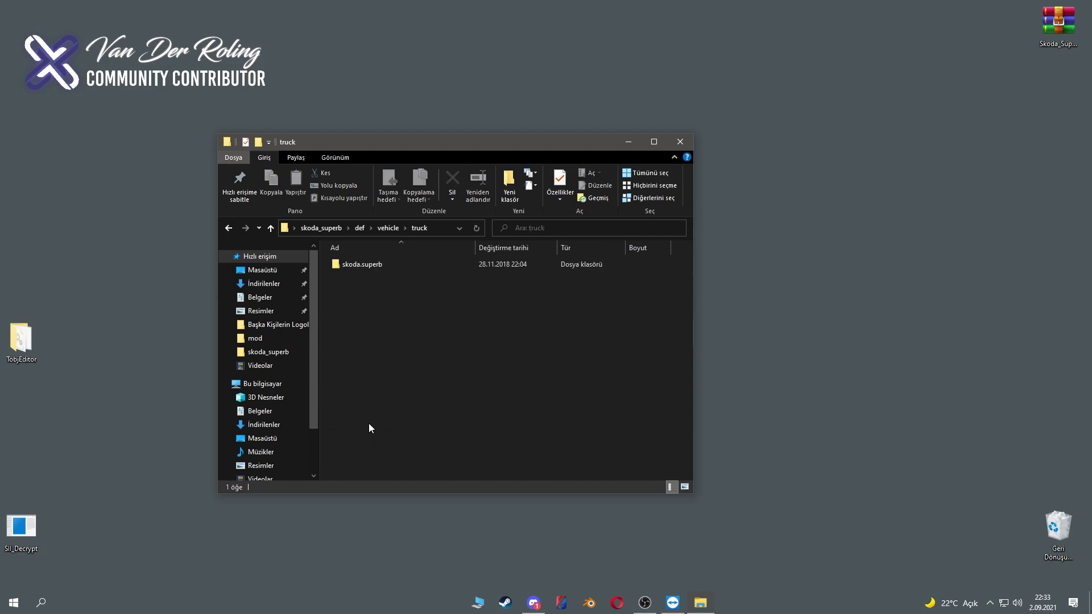
pyautogui.doubleClick(349, 265)
pyautogui.doubleClick(377, 264)
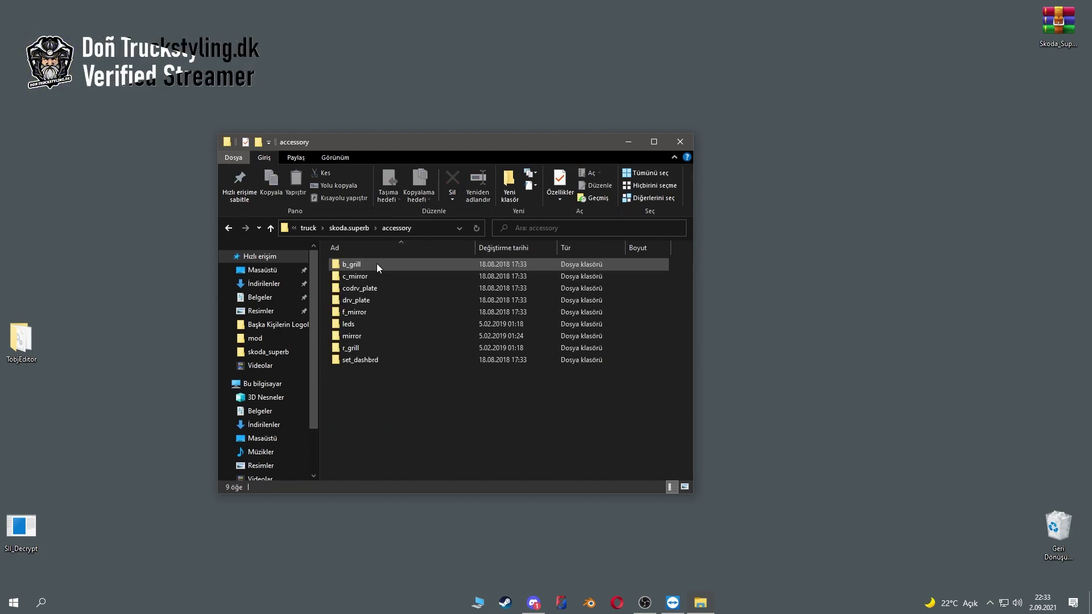
# - Look inside the b_grill definition folder and delete that folder from accessory
pyautogui.click(399, 265)
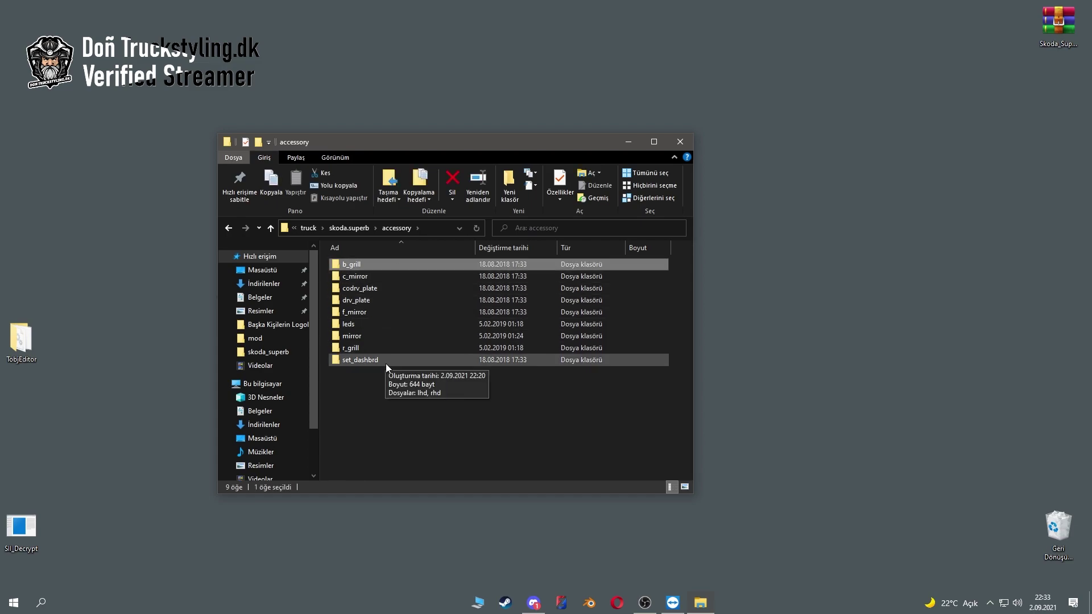
pyautogui.doubleClick(380, 265)
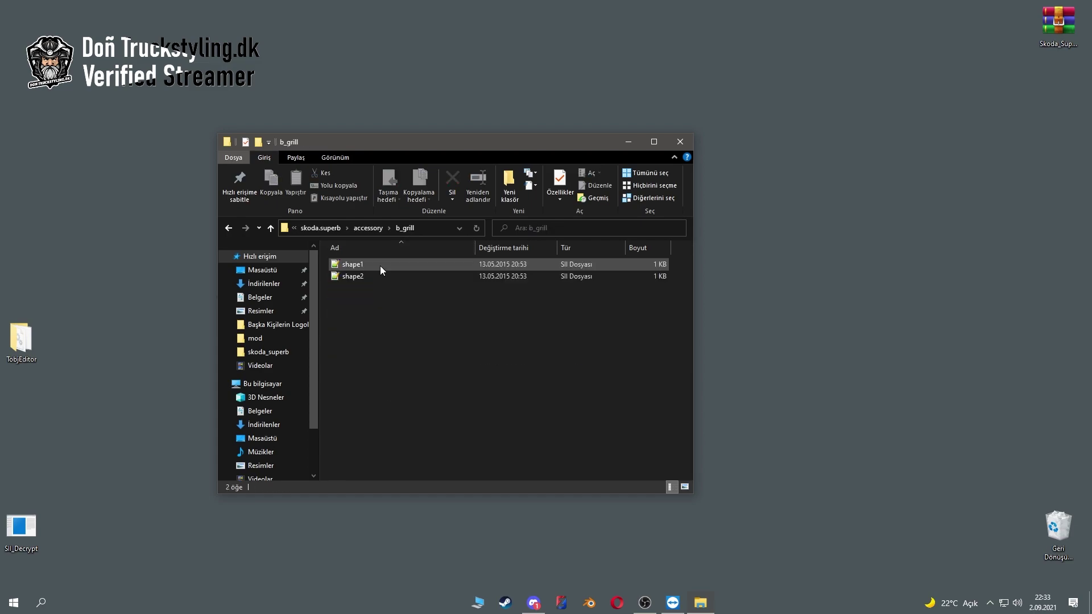
pyautogui.click(228, 229)
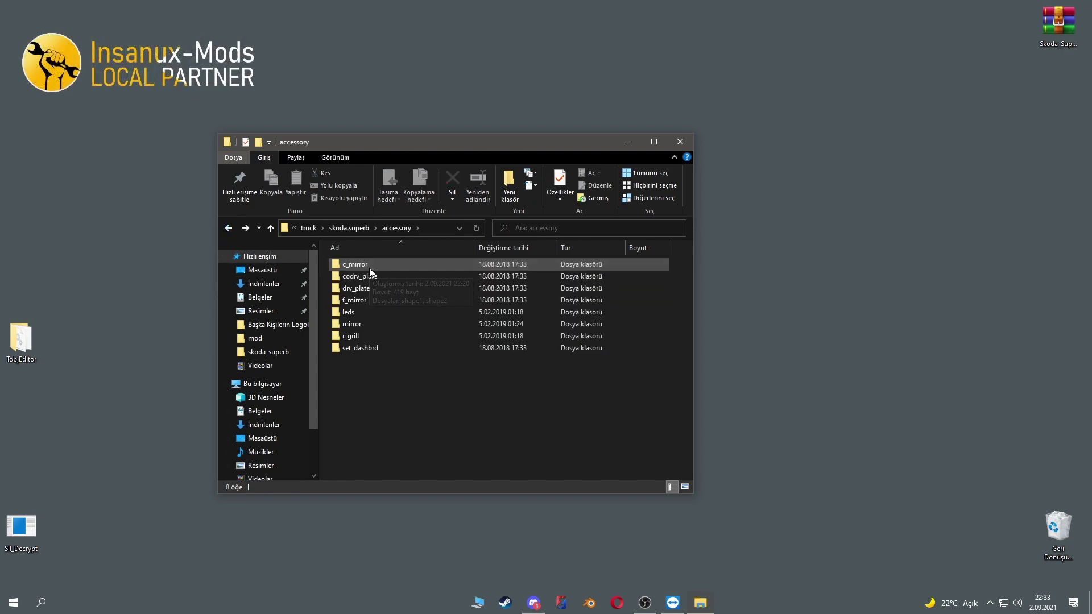
# - Browse to def/vehicle/truck_dealer/man and open the man_12 file in Notepad++
pyautogui.click(230, 230)
pyautogui.click(229, 229)
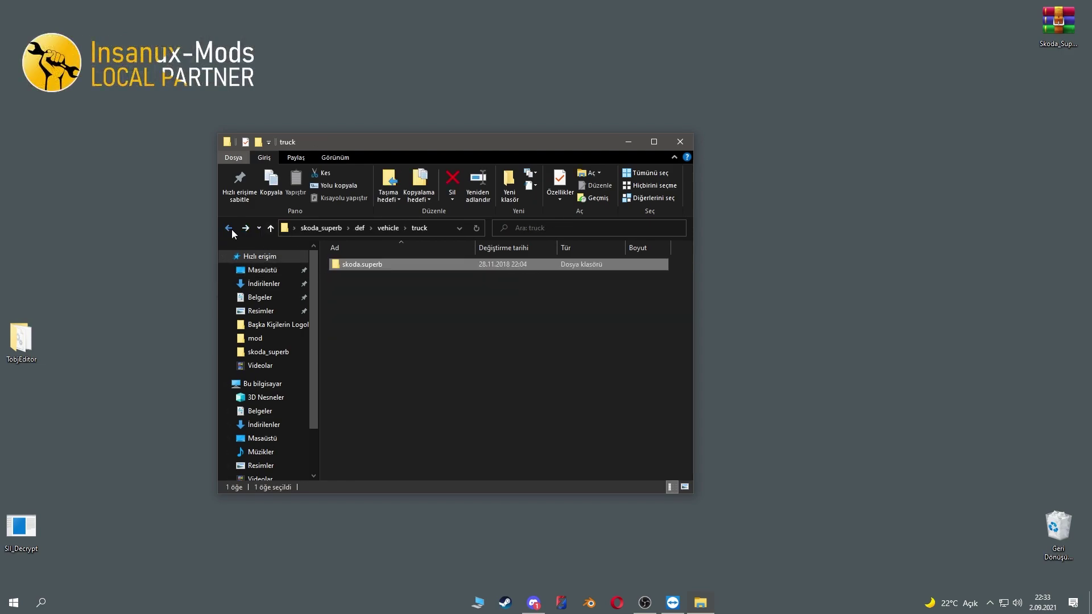
pyautogui.click(229, 230)
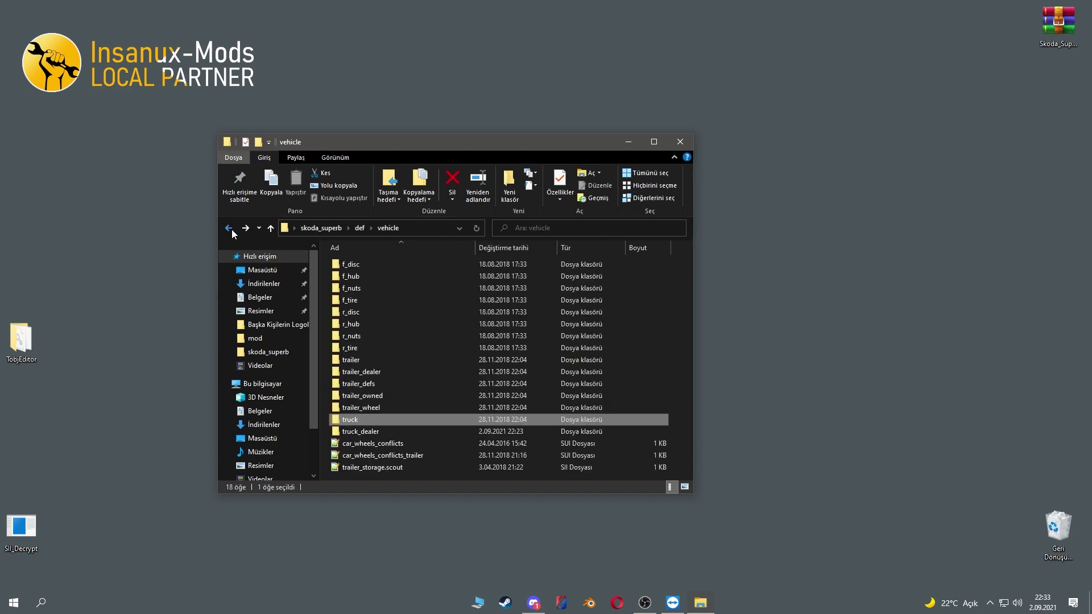
pyautogui.doubleClick(364, 430)
pyautogui.doubleClick(348, 266)
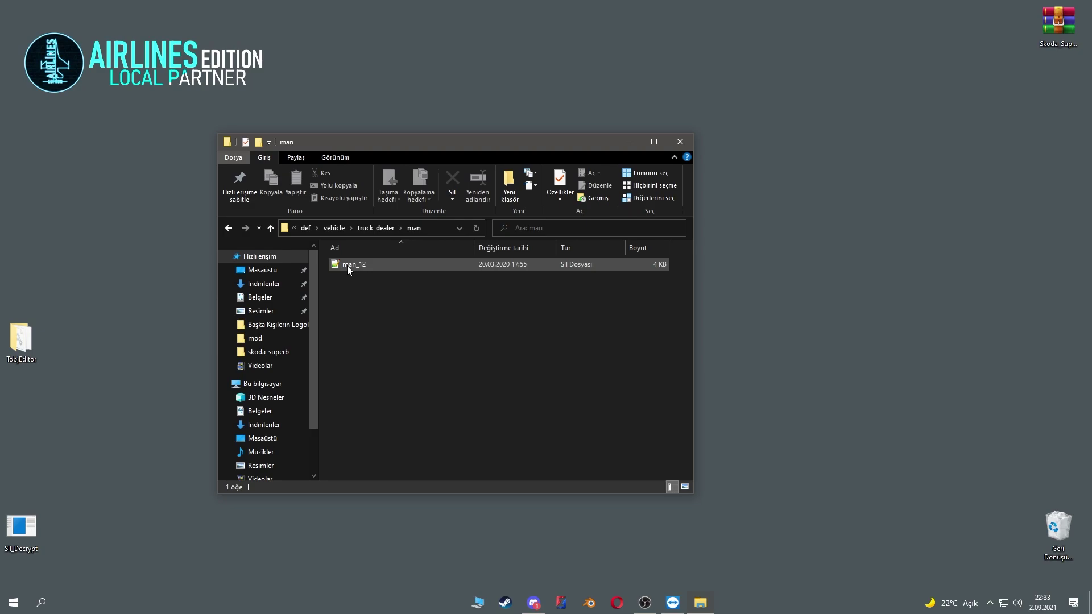
pyautogui.doubleClick(348, 265)
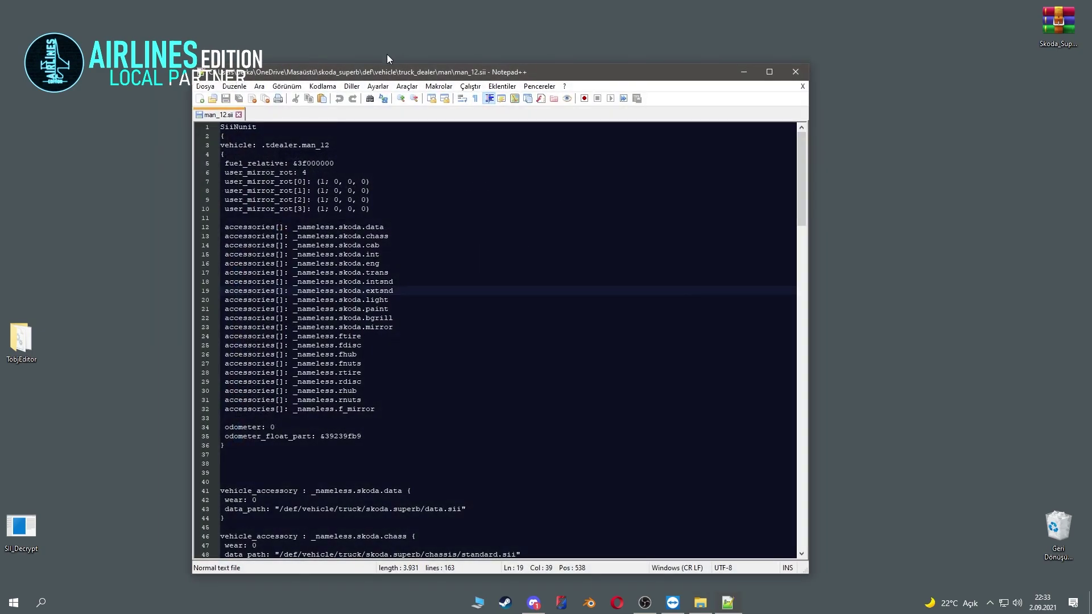
# - Delete the accessories[] line for _nameless.skoda.bgrill from the vehicle's accessory list
pyautogui.click(462, 257)
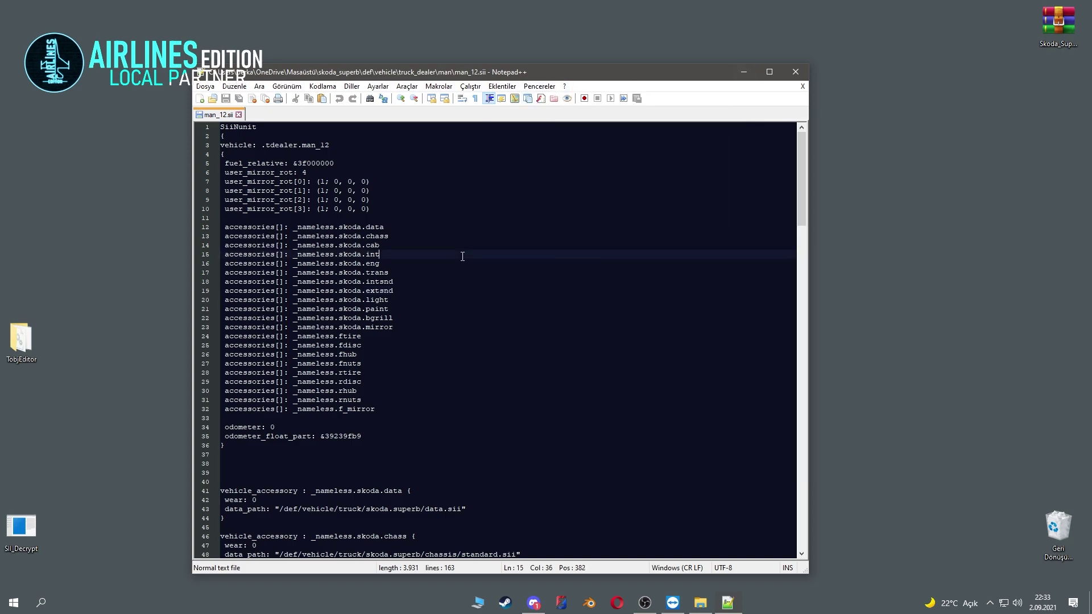
pyautogui.moveTo(397, 319); pyautogui.dragTo(233, 320)
pyautogui.press('BackSpace')
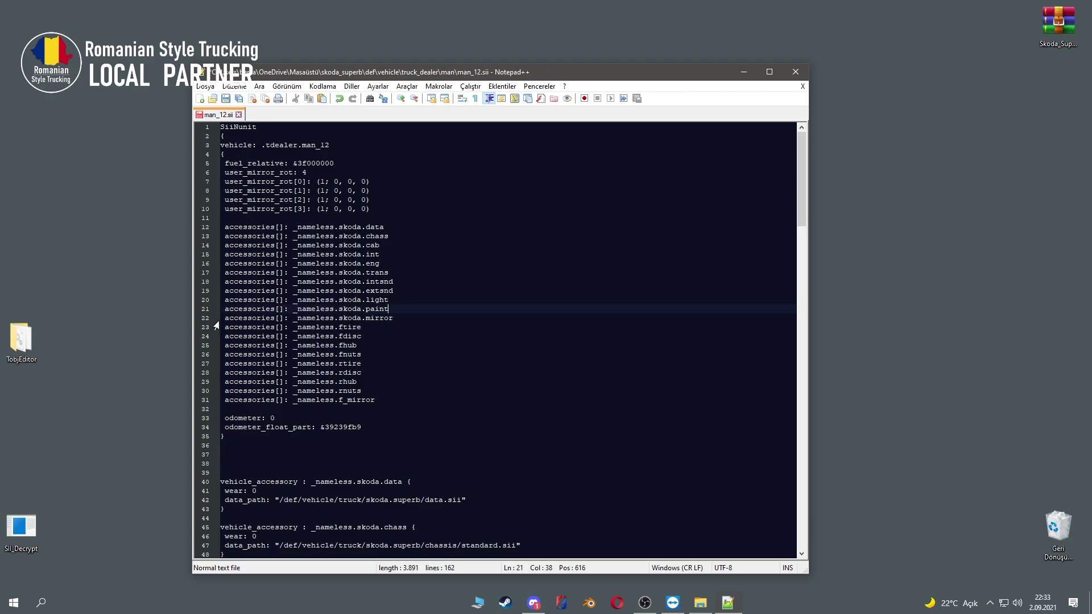
# - Search the file for bgrill and delete the whole _nameless.skoda.bgrill vehicle_addon_accessory block with its leftover blank line
pyautogui.scroll(-11, 409, 326)
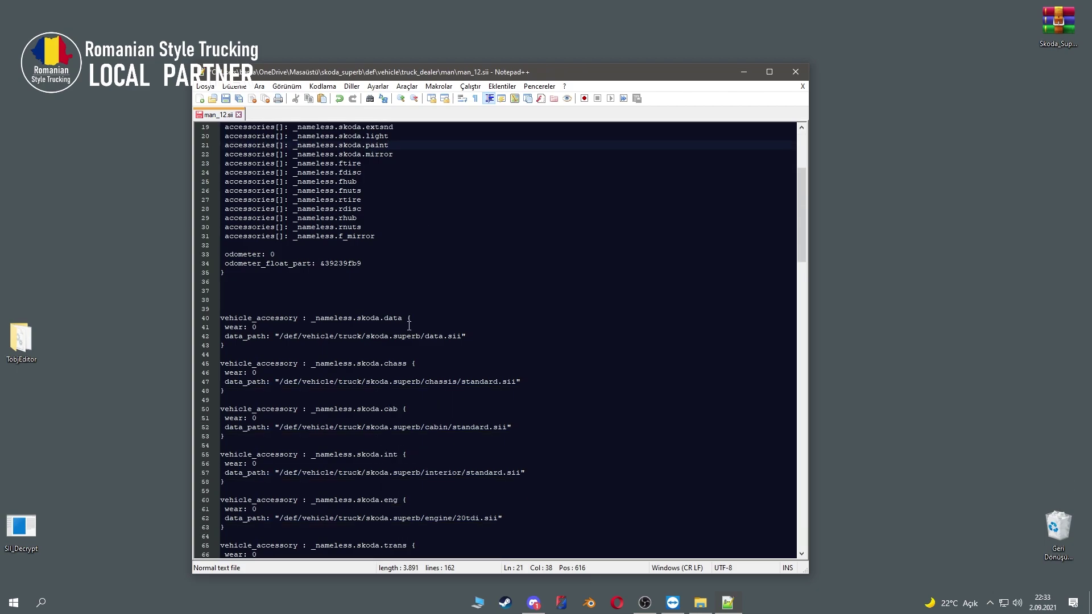
pyautogui.click(426, 352)
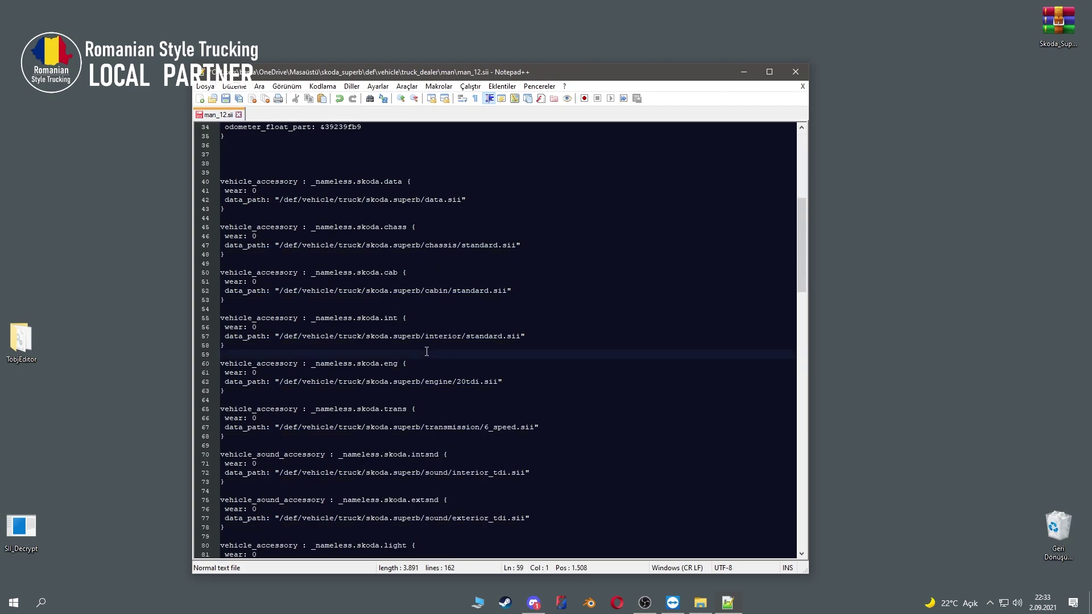
pyautogui.hotkey('ctrl', 'f')
pyautogui.write('bu')
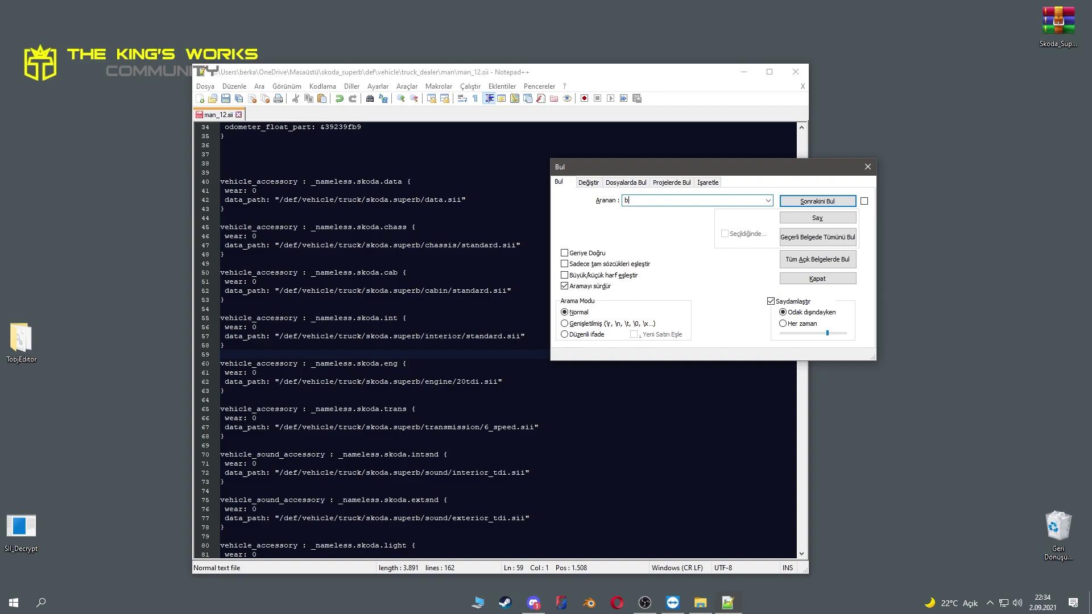
pyautogui.write('grill')
pyautogui.press('Return')
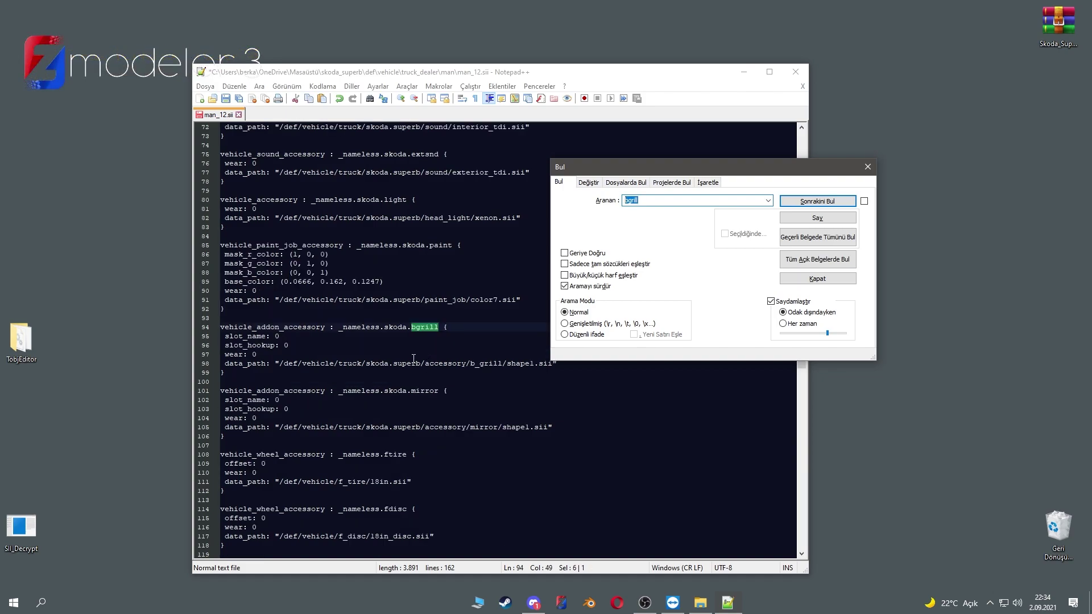
pyautogui.click(870, 167)
pyautogui.moveTo(224, 377); pyautogui.dragTo(222, 319)
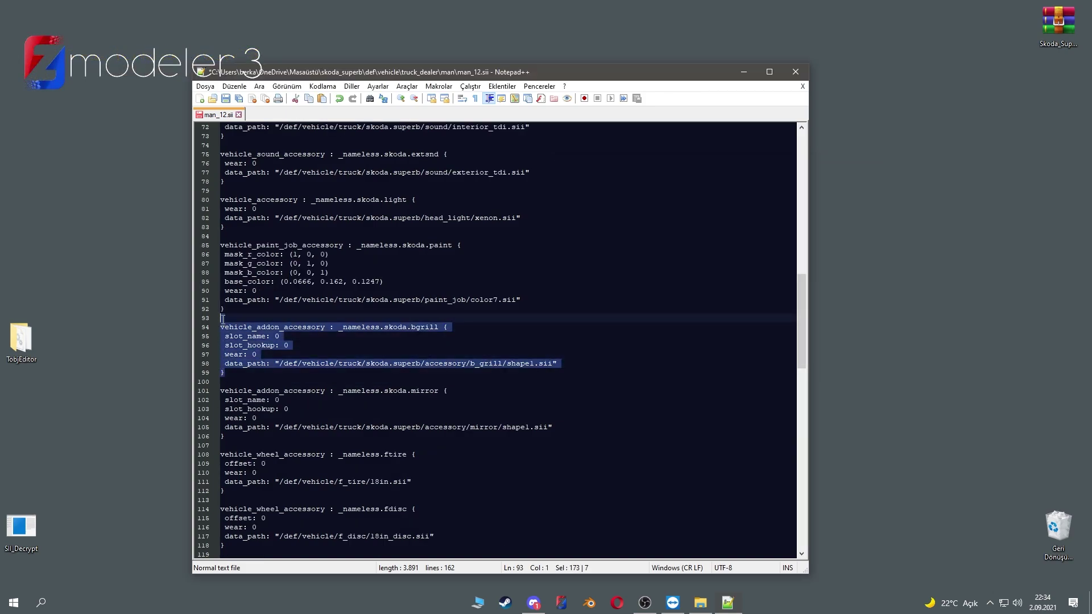
pyautogui.press('Delete')
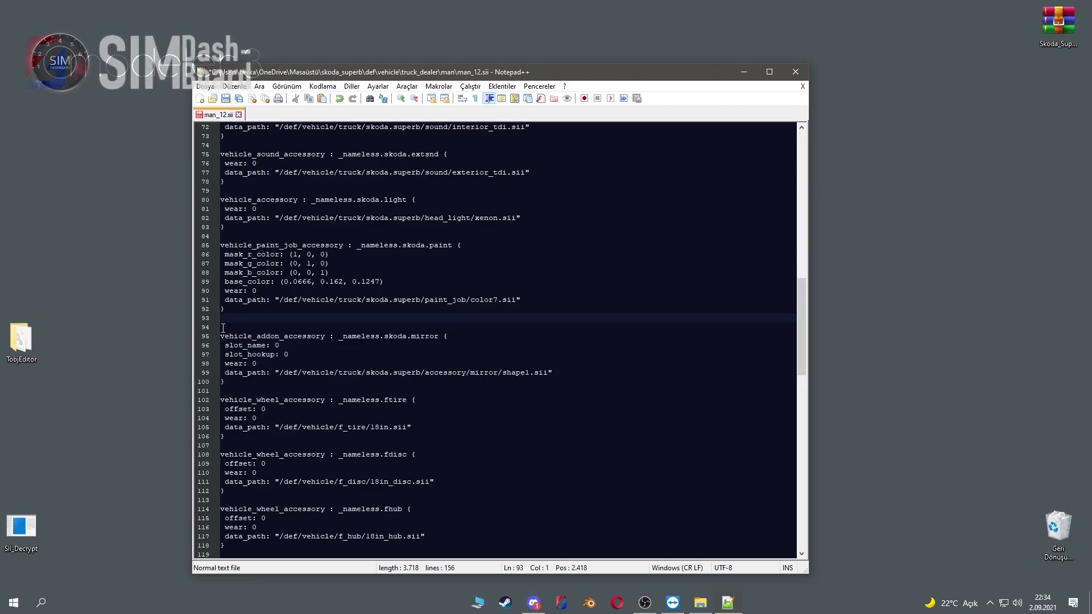
pyautogui.press('BackSpace')
# - Save man_12.sii and close the file and Notepad++
pyautogui.hotkey('ctrl', 's')
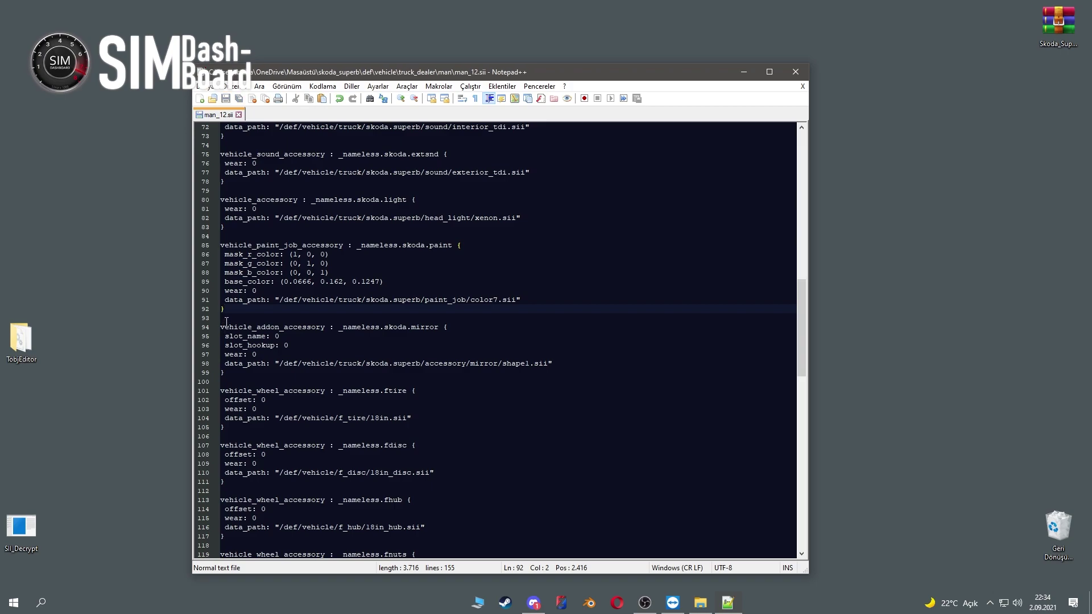
pyautogui.click(238, 115)
pyautogui.click(796, 71)
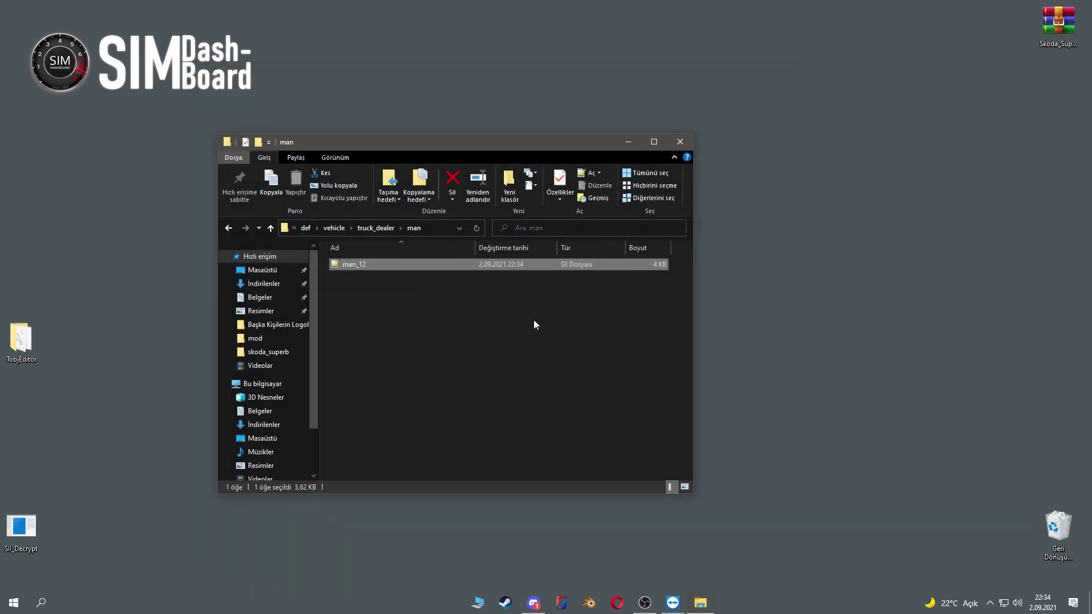